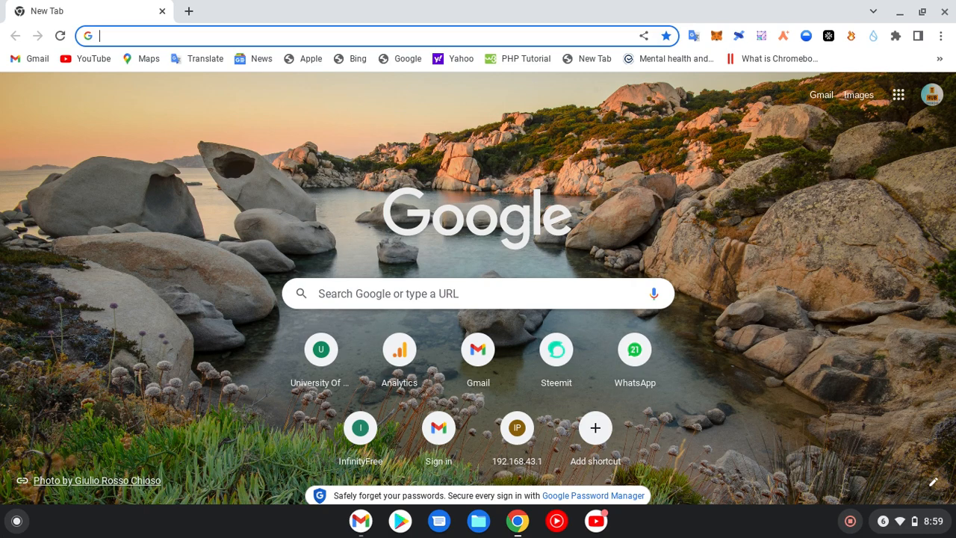
- Type 'trust' in the address bar so trustwallet.com is suggested
{"action": "type", "text": "tru"}
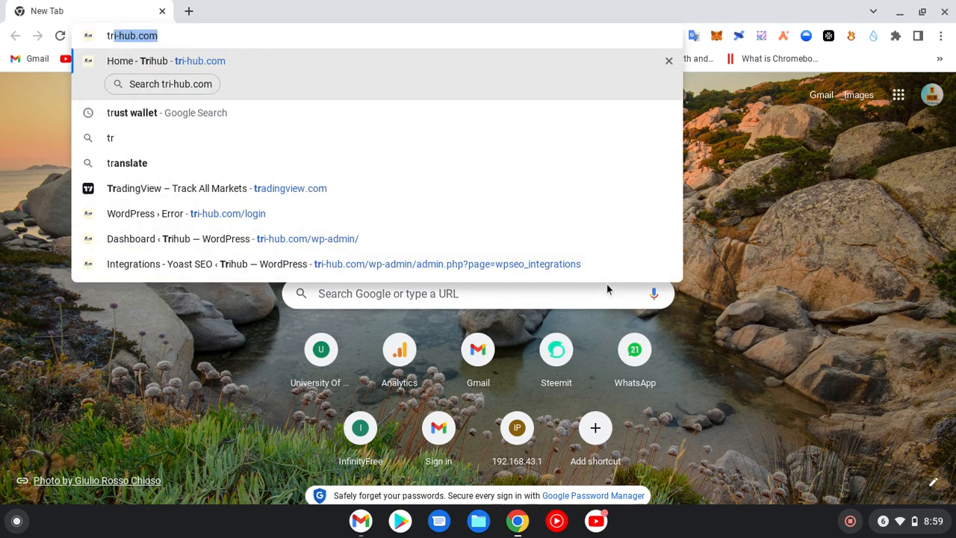
{"action": "type", "text": "st"}
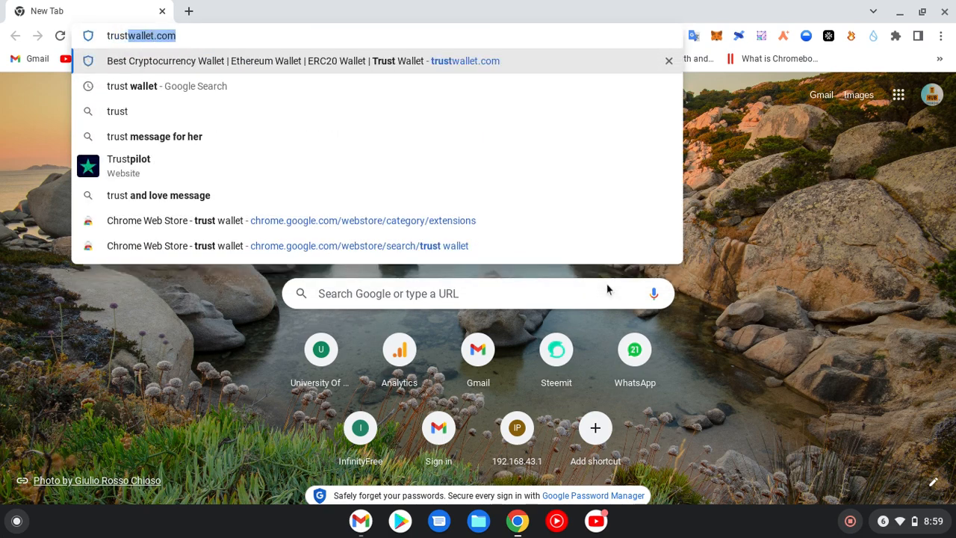
- Load trustwallet.com and scroll through its homepage and download options
{"action": "key", "text": "Return"}
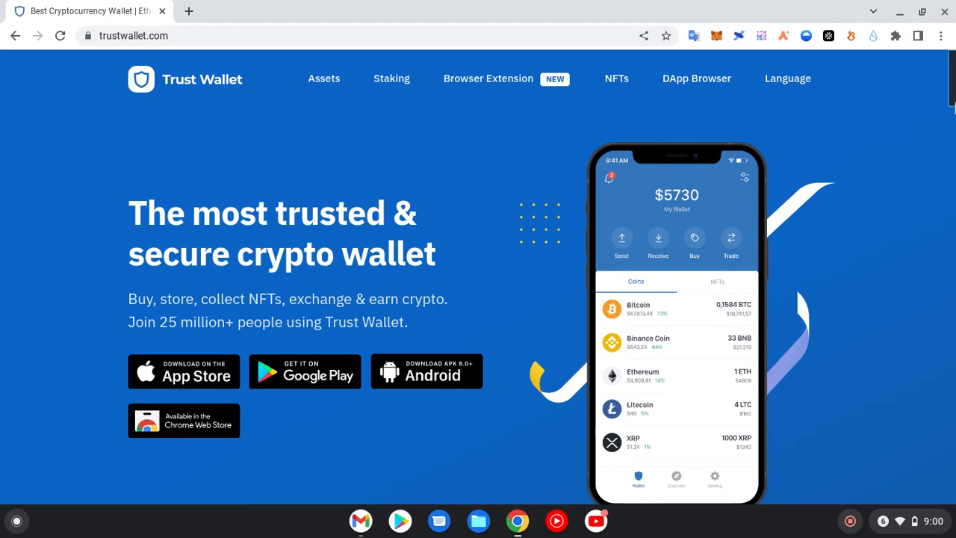
{"action": "mouse_move", "coordinate": [953, 94]}
{"action": "left_mouse_down"}
{"action": "mouse_move", "coordinate": [953, 464]}
{"action": "mouse_move", "coordinate": [954, 82]}
{"action": "left_mouse_up"}
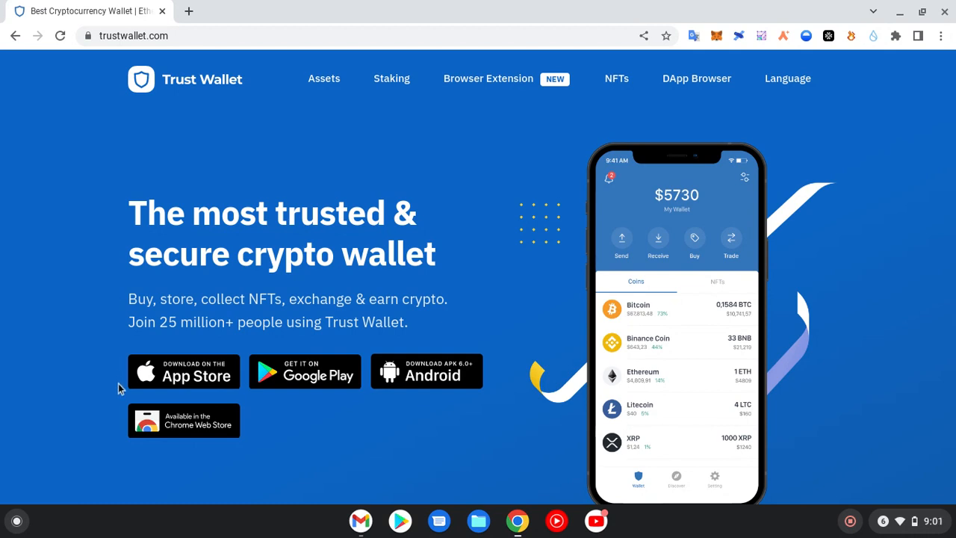
- Add the Trust Wallet extension to Chrome from its Chrome Web Store listing, accepting its permissions
{"action": "left_click", "coordinate": [207, 431]}
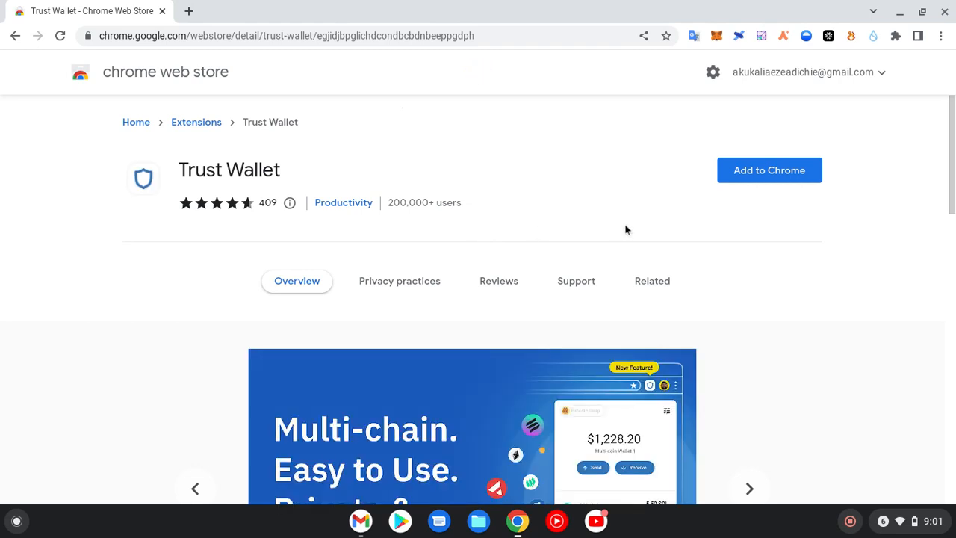
{"action": "left_click", "coordinate": [762, 176]}
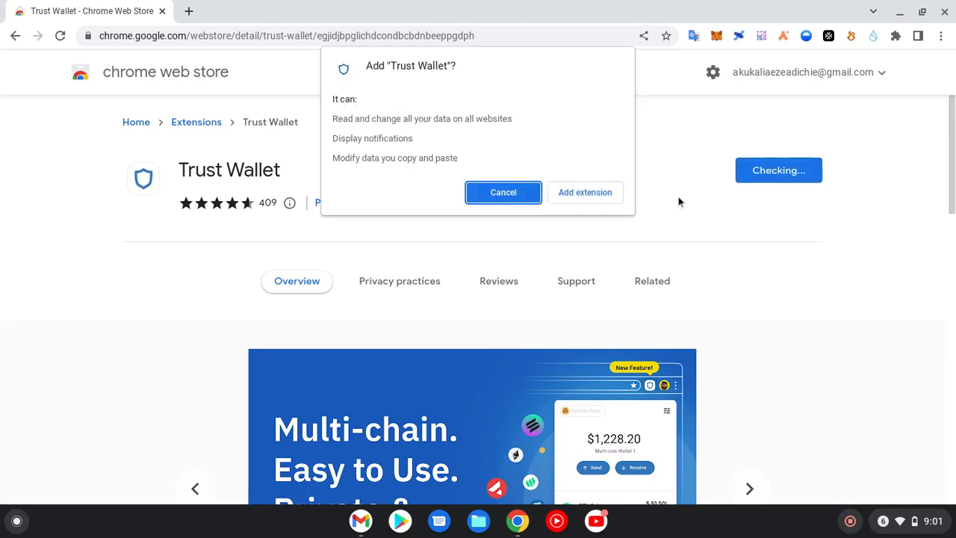
{"action": "left_click", "coordinate": [579, 193]}
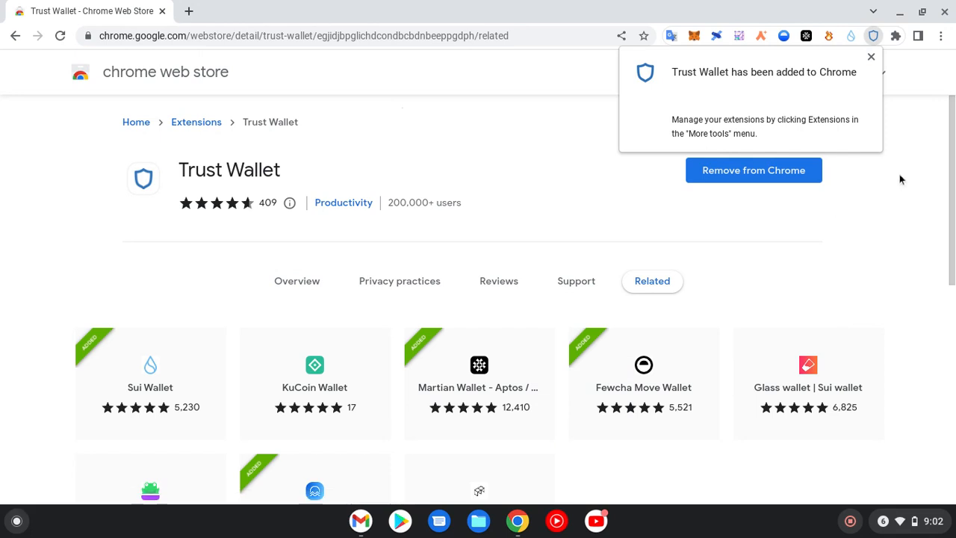
- Pin Trust Wallet in the Extensions menu so its icon stays on the toolbar
{"action": "left_click", "coordinate": [896, 36]}
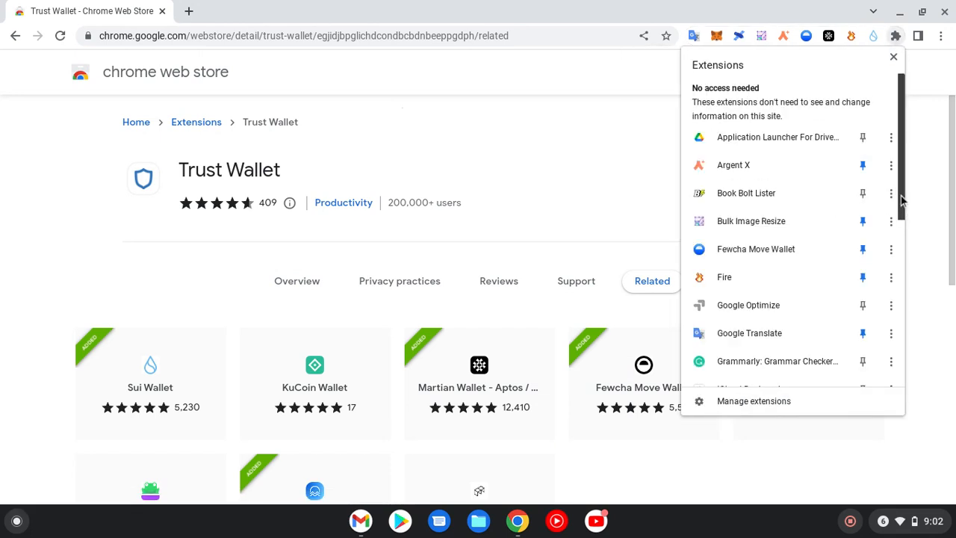
{"action": "left_click_drag", "start_coordinate": [905, 202], "coordinate": [904, 368]}
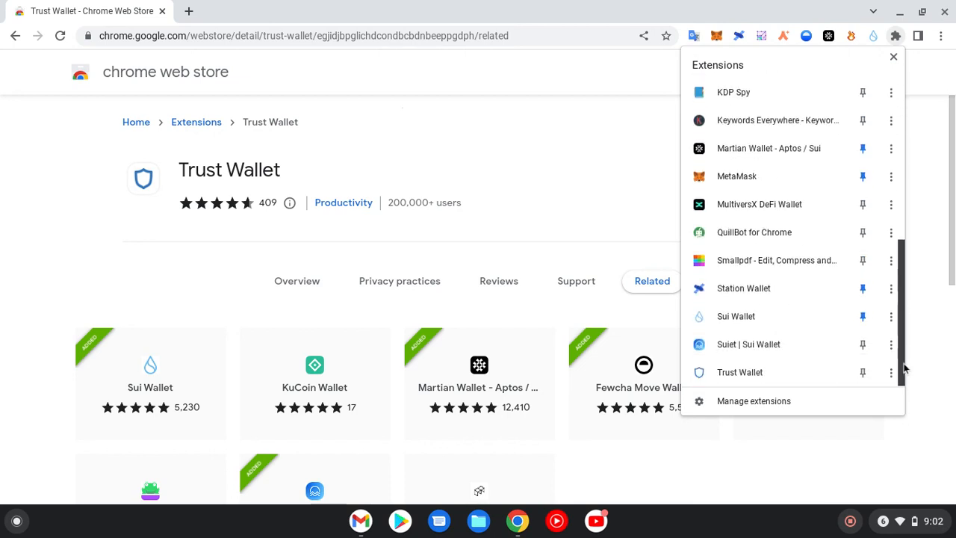
{"action": "left_click", "coordinate": [864, 373]}
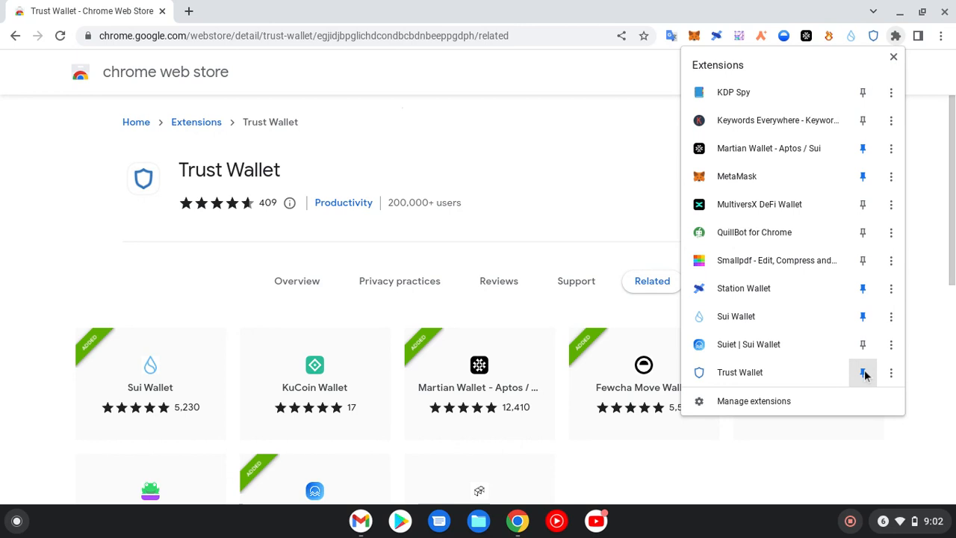
{"action": "left_click", "coordinate": [922, 341]}
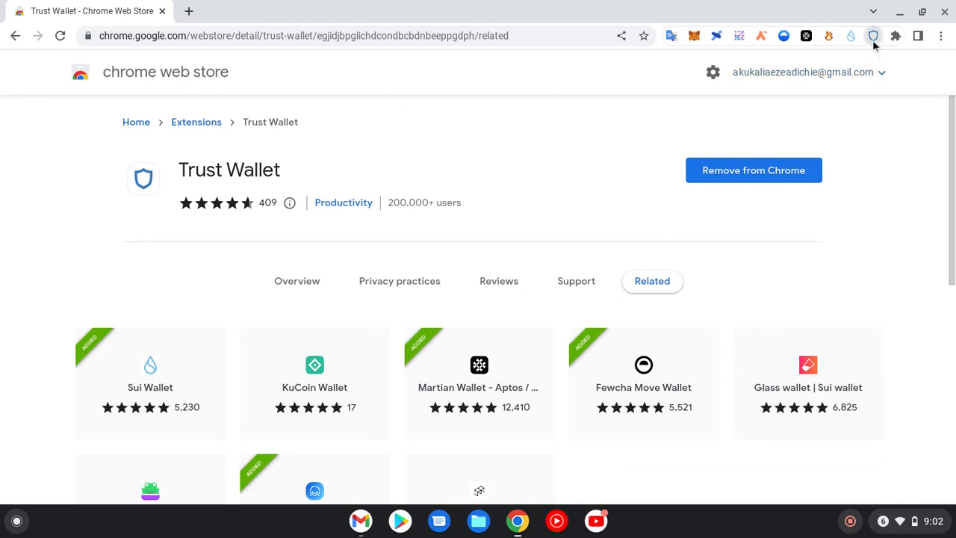
- Launch Trust Wallet, choose Create a new wallet, and decline sharing usage data
{"action": "left_click", "coordinate": [873, 37]}
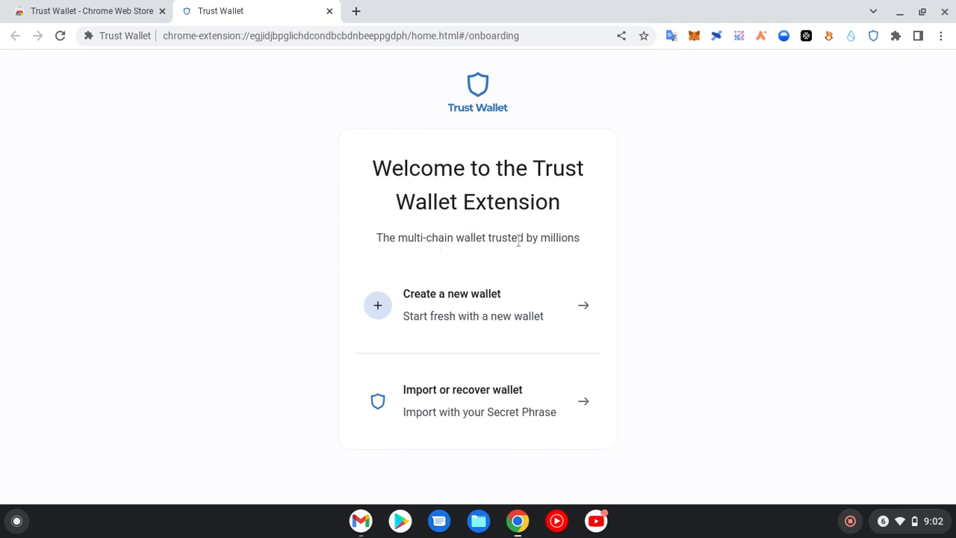
{"action": "left_click", "coordinate": [508, 301]}
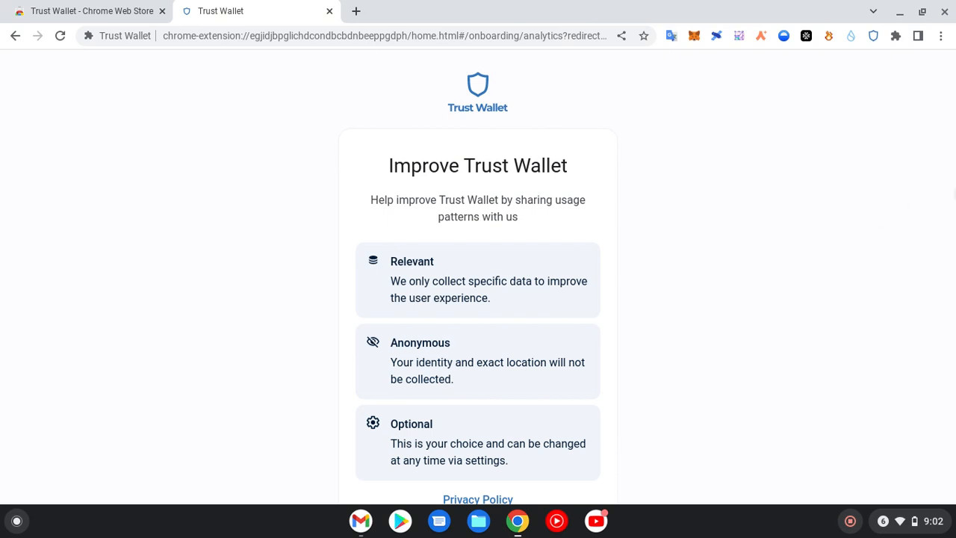
{"action": "left_click_drag", "start_coordinate": [954, 176], "coordinate": [954, 254]}
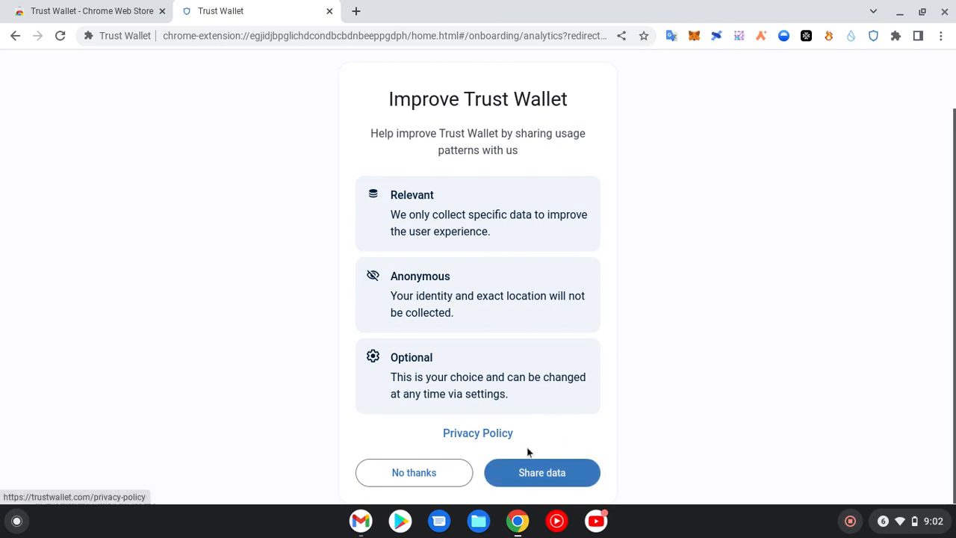
{"action": "left_click", "coordinate": [439, 478]}
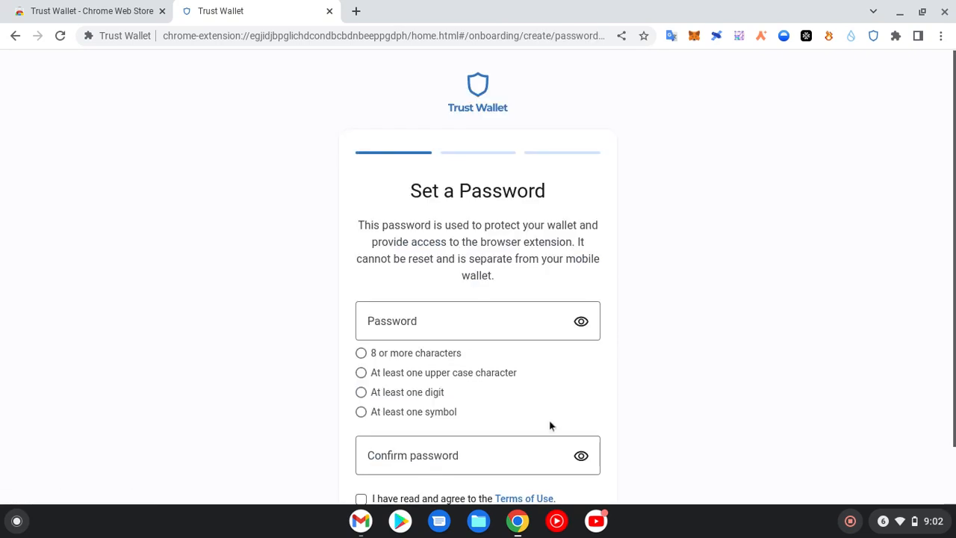
- Enter and confirm the wallet password, accept the Terms of Use, and proceed
{"action": "left_click", "coordinate": [475, 326]}
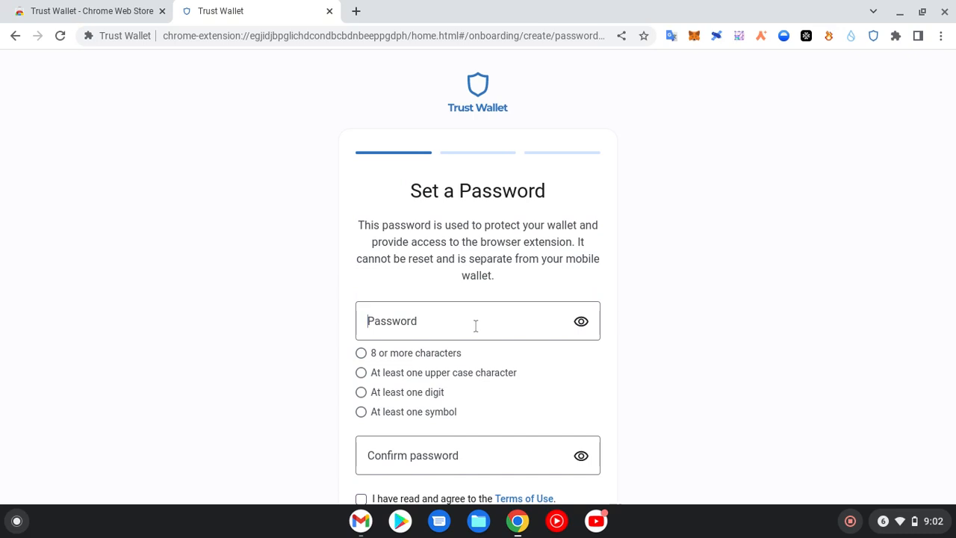
{"action": "left_click", "coordinate": [476, 326]}
{"action": "type", "text": "@"}
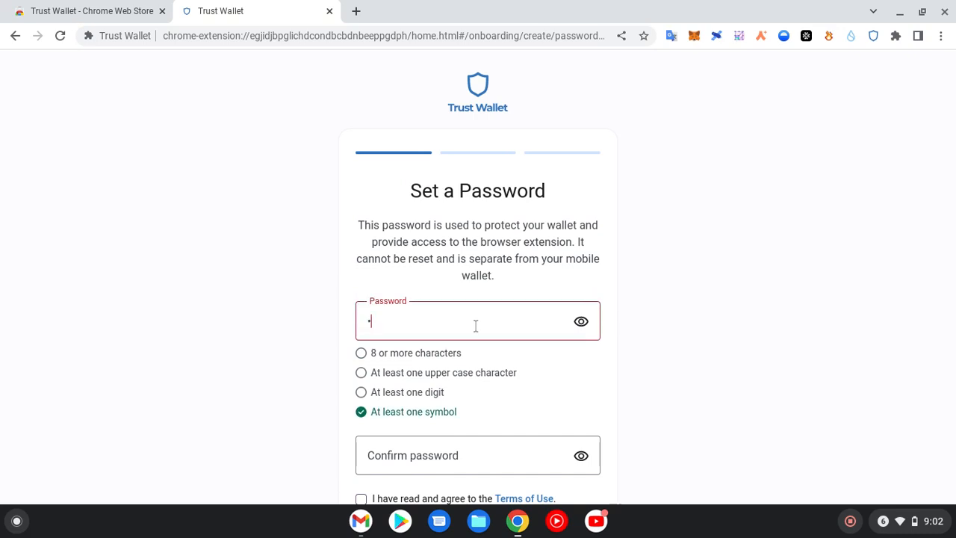
{"action": "type", "text": "T"}
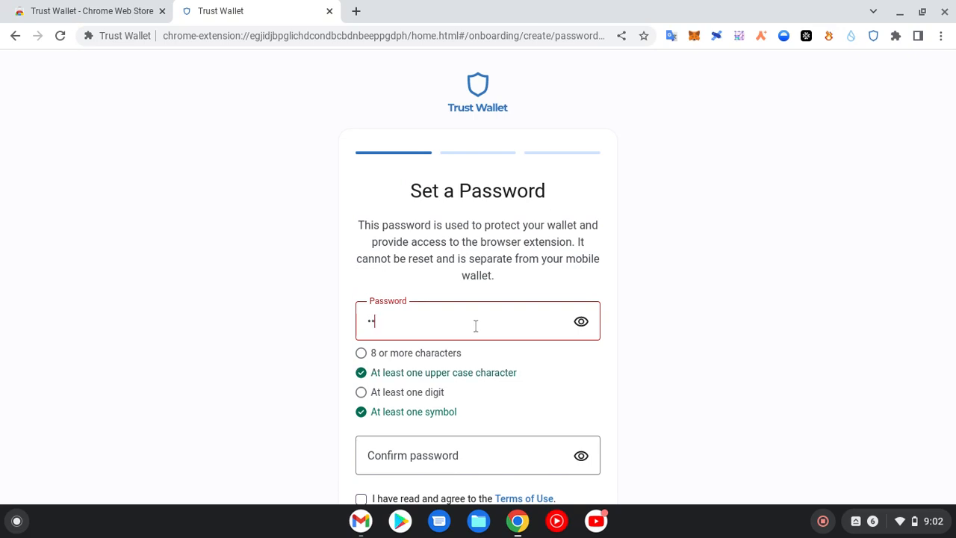
{"action": "type", "text": "••"}
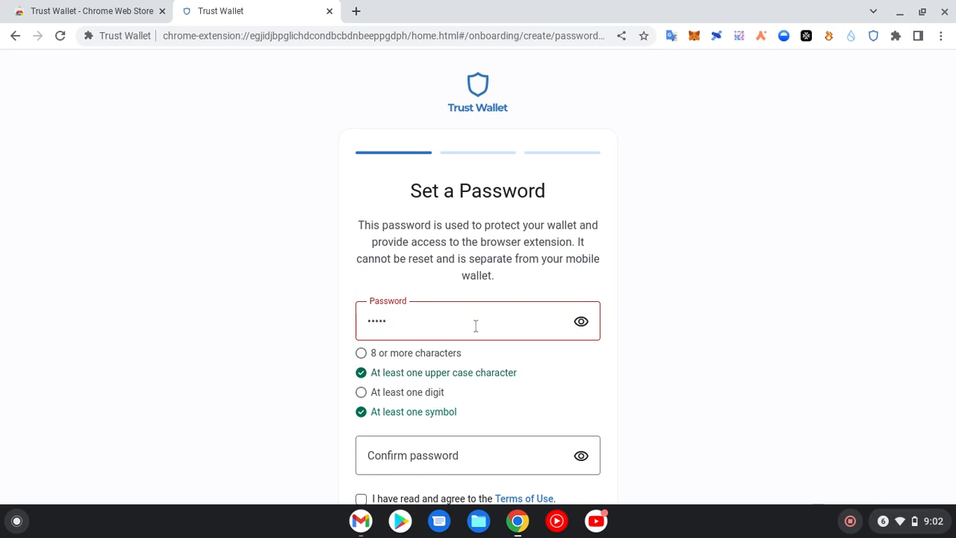
{"action": "type", "text": "•••"}
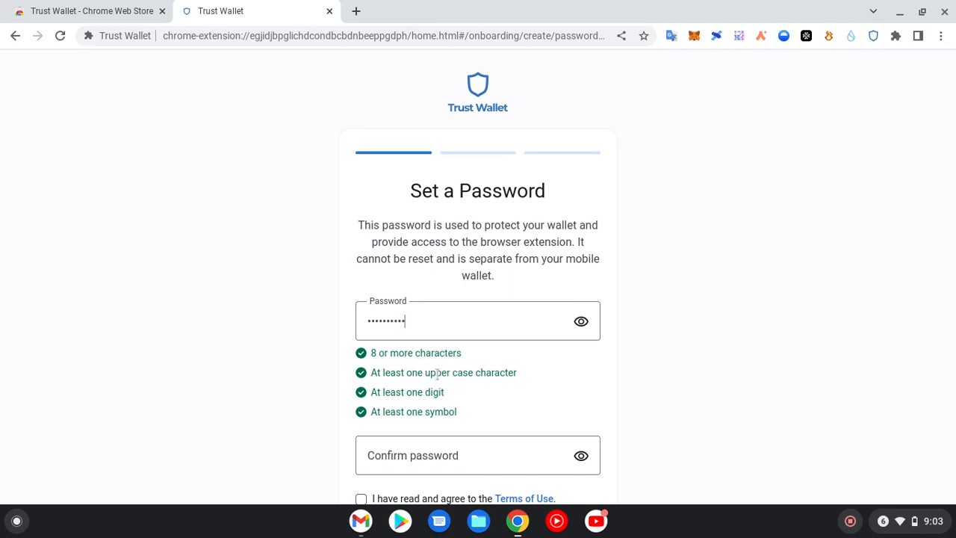
{"action": "left_click", "coordinate": [438, 443]}
{"action": "type", "text": "a"}
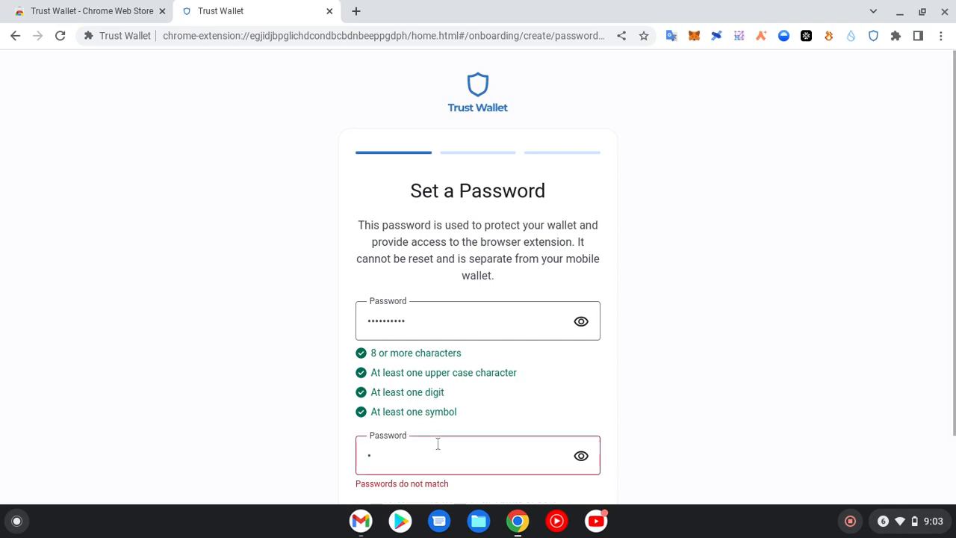
{"action": "type", "text": "a"}
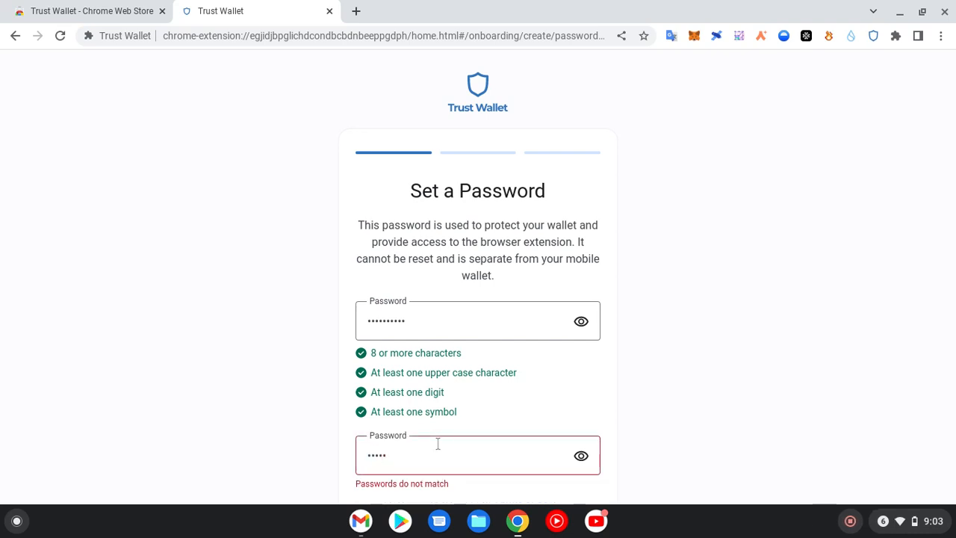
{"action": "type", "text": "aaa"}
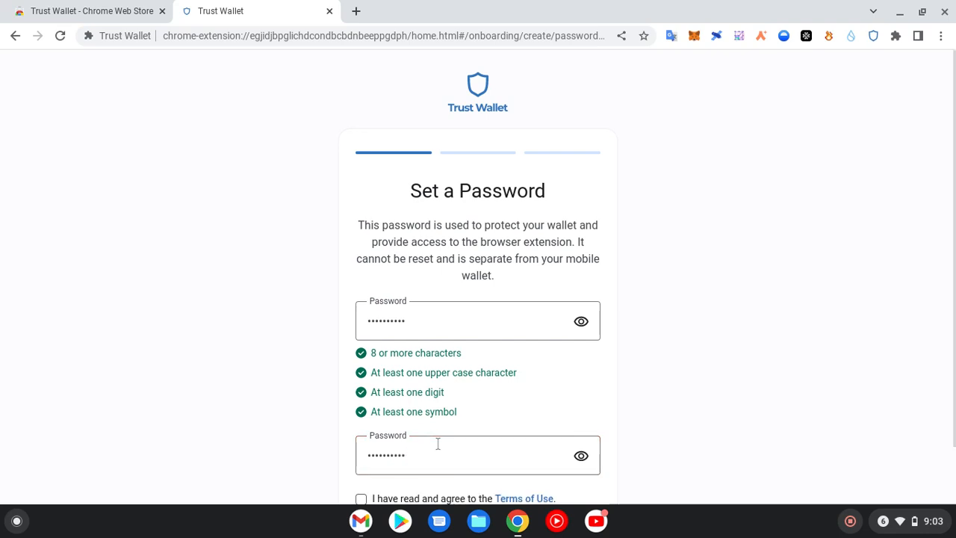
{"action": "scroll", "coordinate": [517, 448], "scroll_direction": "down", "scroll_amount": 2}
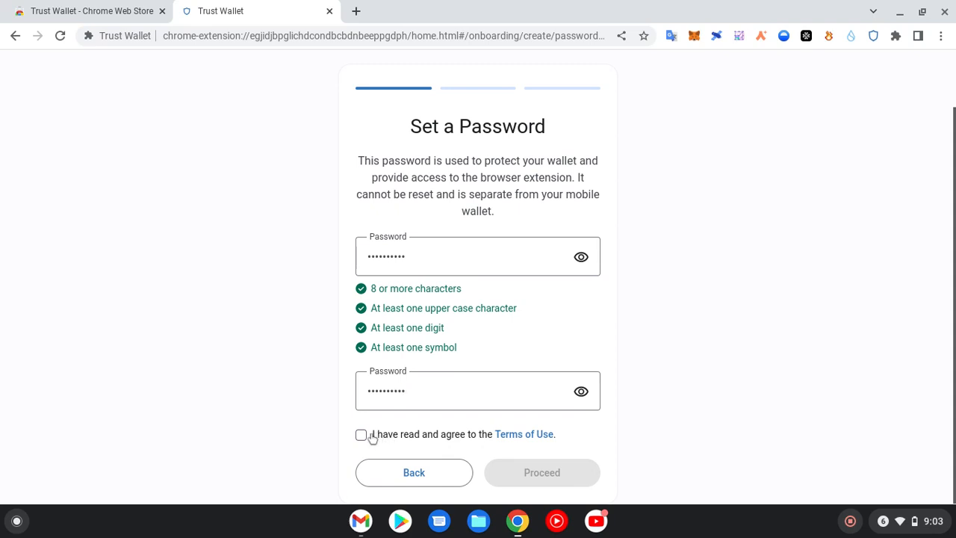
{"action": "left_click", "coordinate": [362, 436]}
{"action": "left_click", "coordinate": [563, 472]}
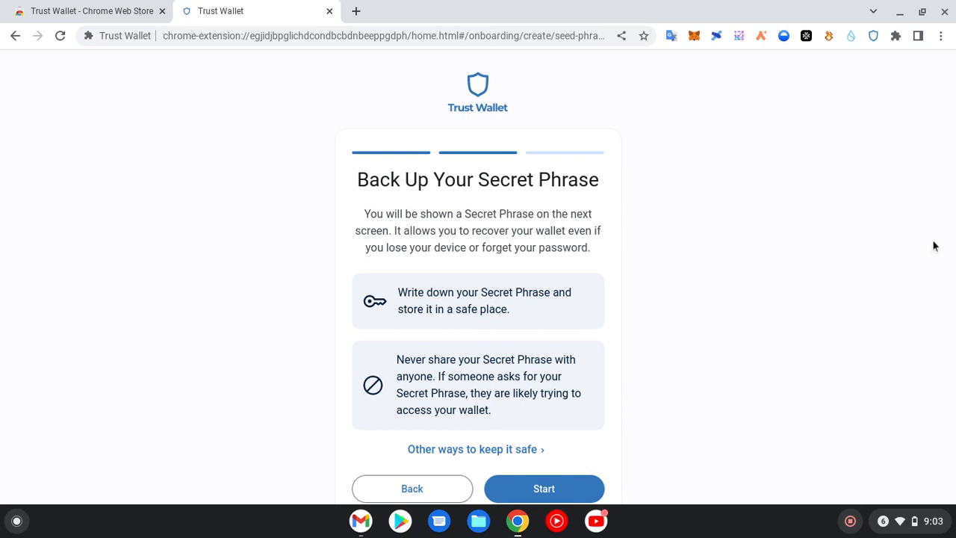
- Start the backup, unblur the 12-word secret phrase, and proceed to its confirmation
{"action": "scroll", "coordinate": [741, 278], "scroll_direction": "down", "scroll_amount": 1}
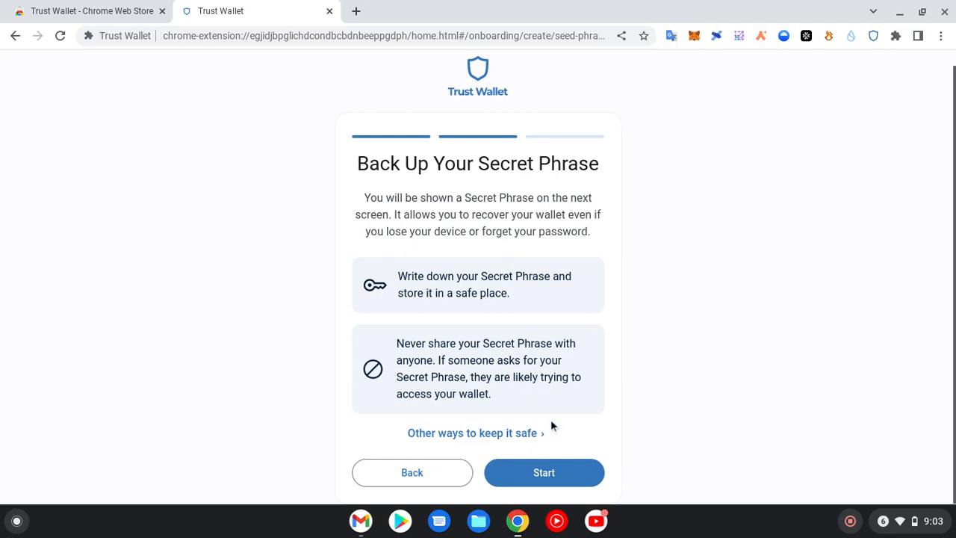
{"action": "left_click", "coordinate": [561, 468]}
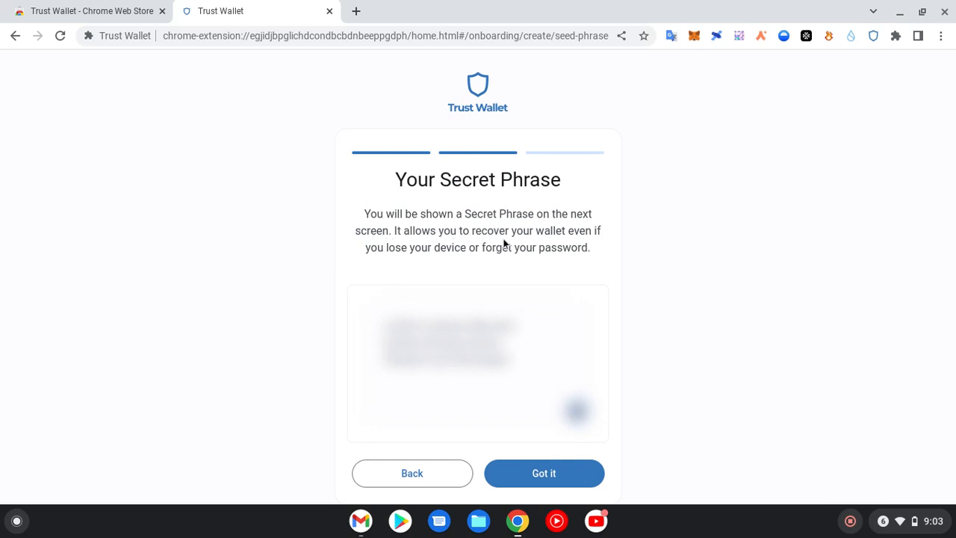
{"action": "left_click", "coordinate": [563, 476]}
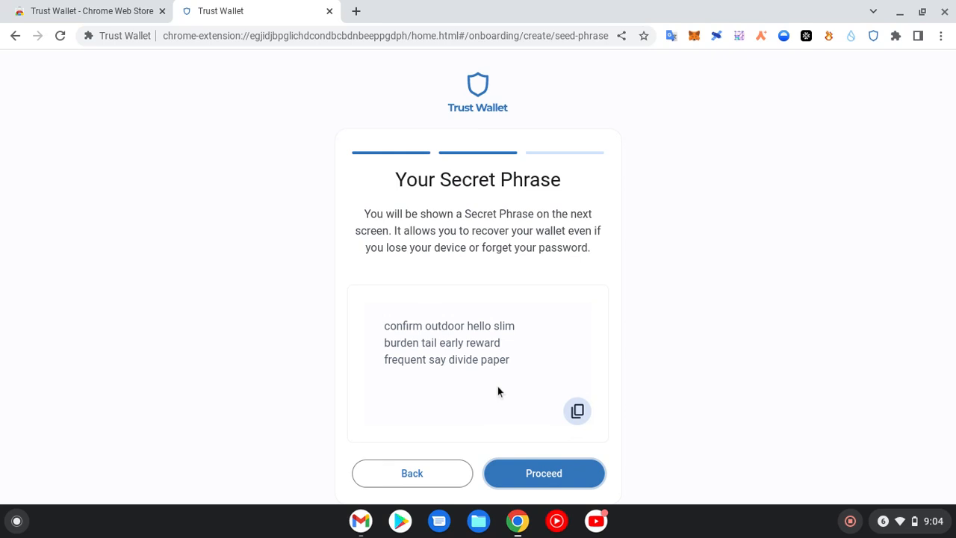
{"action": "left_click", "coordinate": [541, 482]}
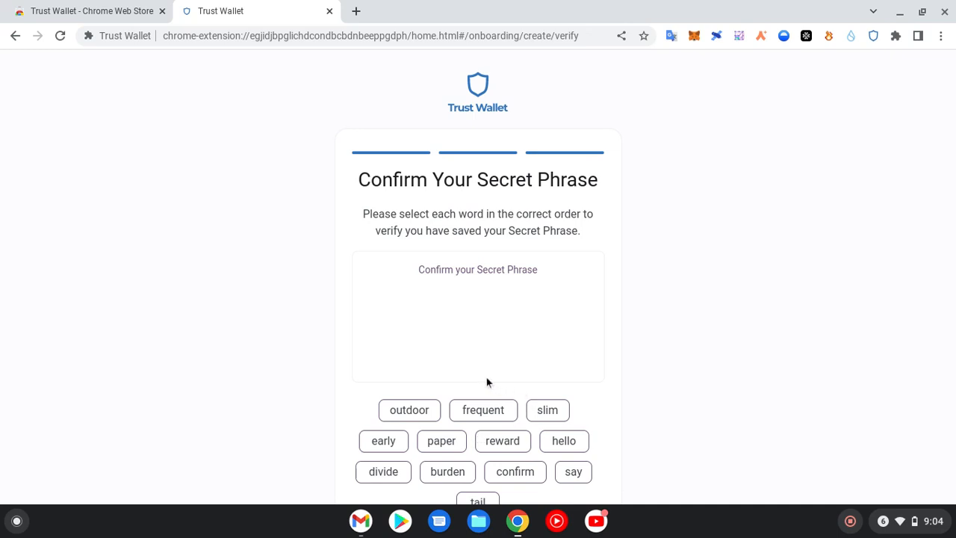
- Select the twelve secret-phrase words in their original order and submit them with Next
{"action": "left_click", "coordinate": [513, 481]}
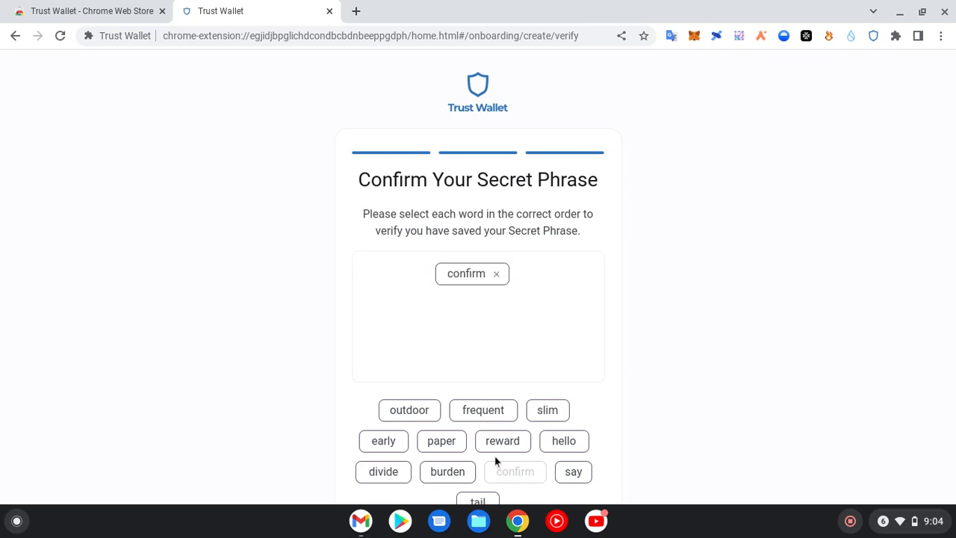
{"action": "left_click", "coordinate": [413, 413]}
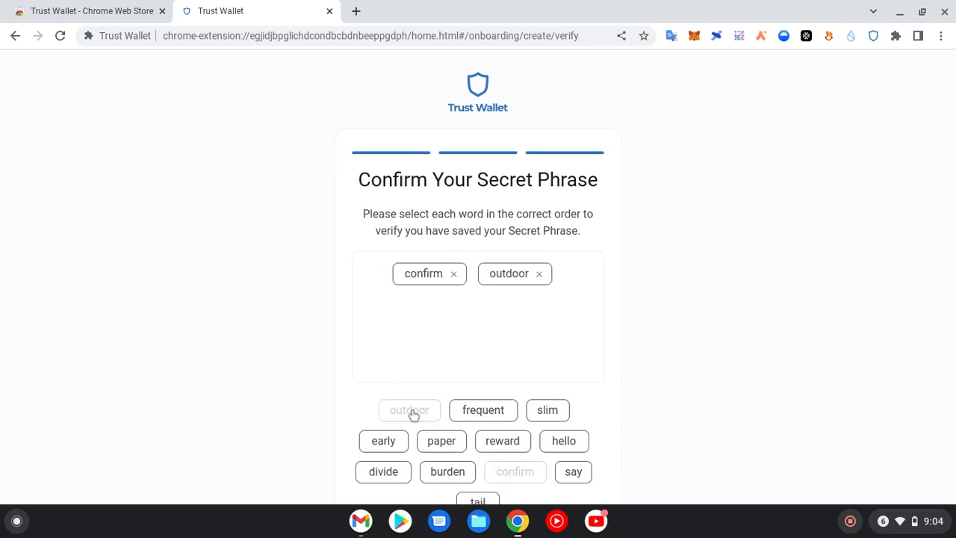
{"action": "left_click", "coordinate": [566, 445]}
{"action": "left_click", "coordinate": [553, 417]}
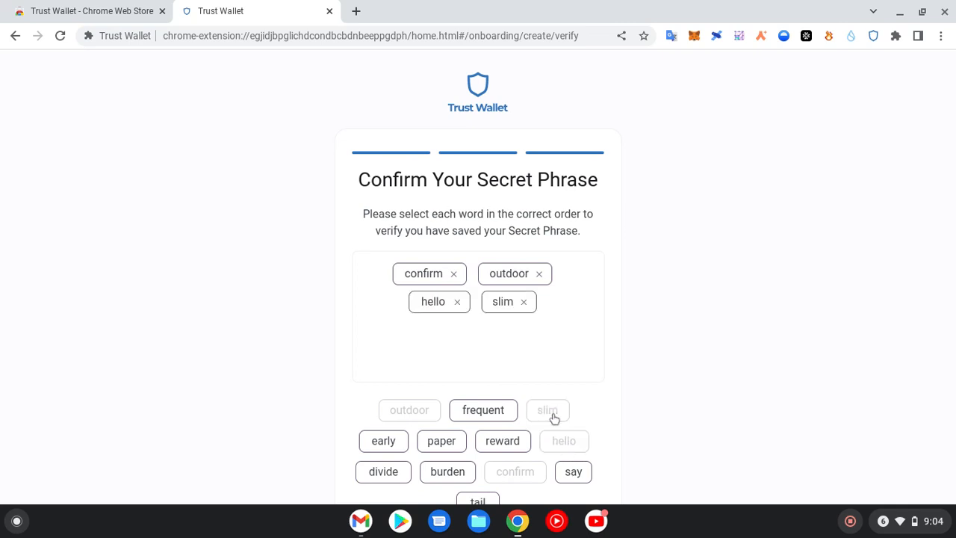
{"action": "left_click", "coordinate": [451, 475]}
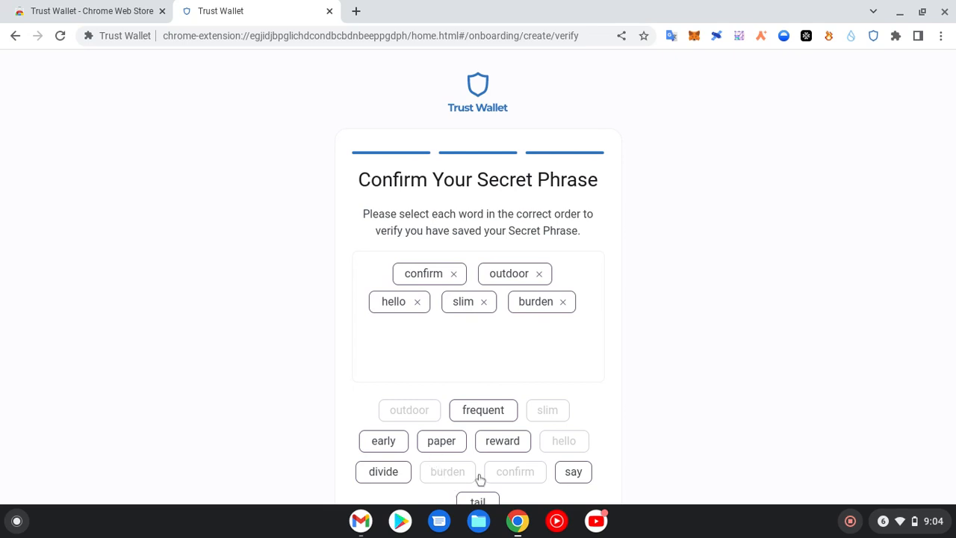
{"action": "left_click", "coordinate": [487, 499]}
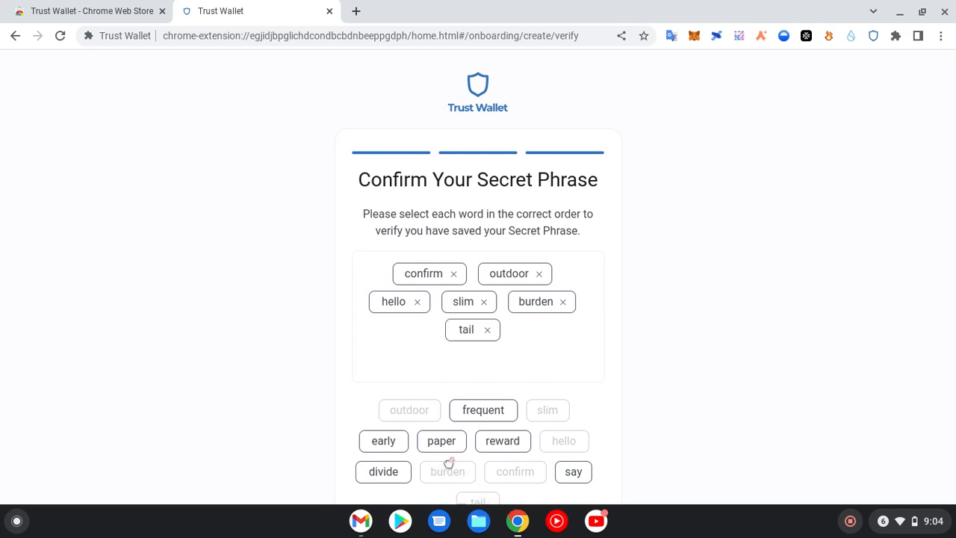
{"action": "left_click", "coordinate": [392, 444]}
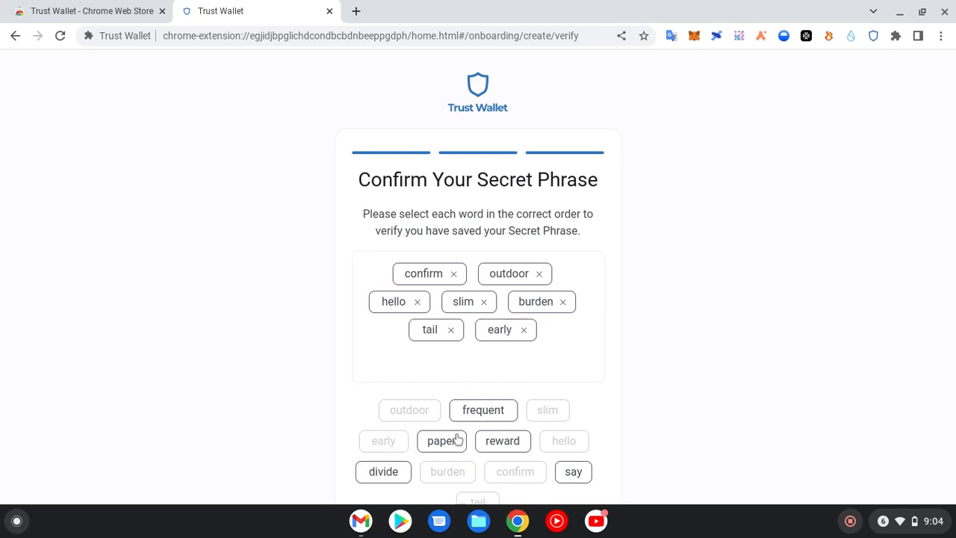
{"action": "left_click", "coordinate": [500, 448]}
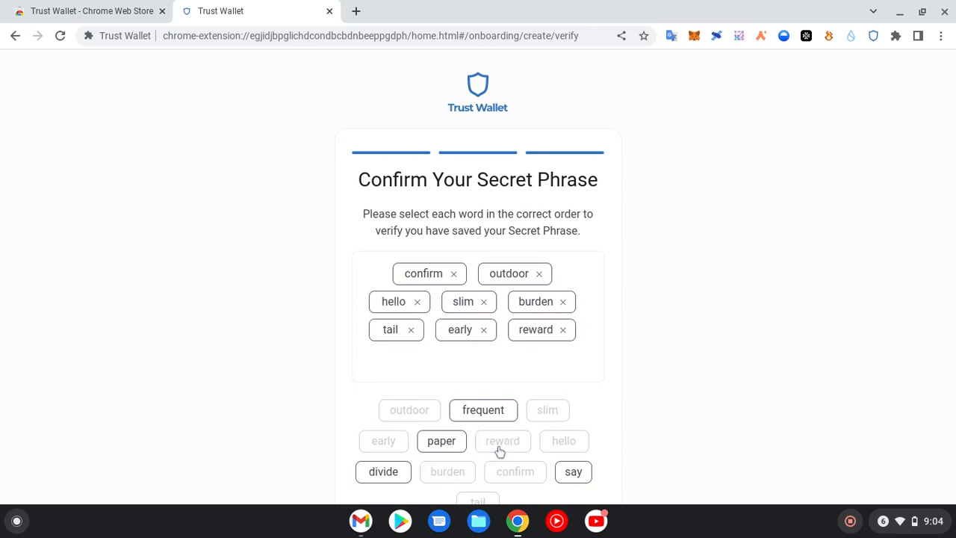
{"action": "left_click", "coordinate": [481, 414]}
{"action": "left_click", "coordinate": [573, 472]}
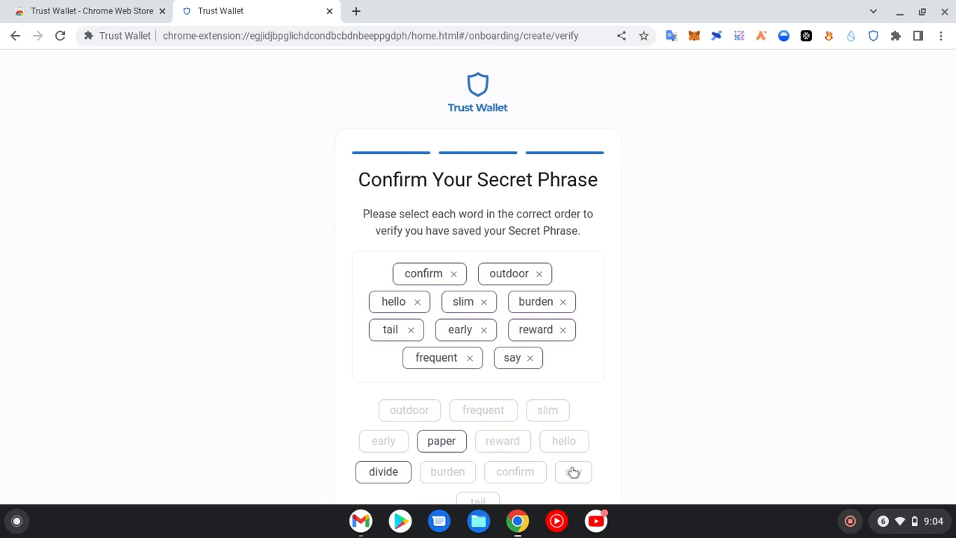
{"action": "left_click", "coordinate": [403, 471]}
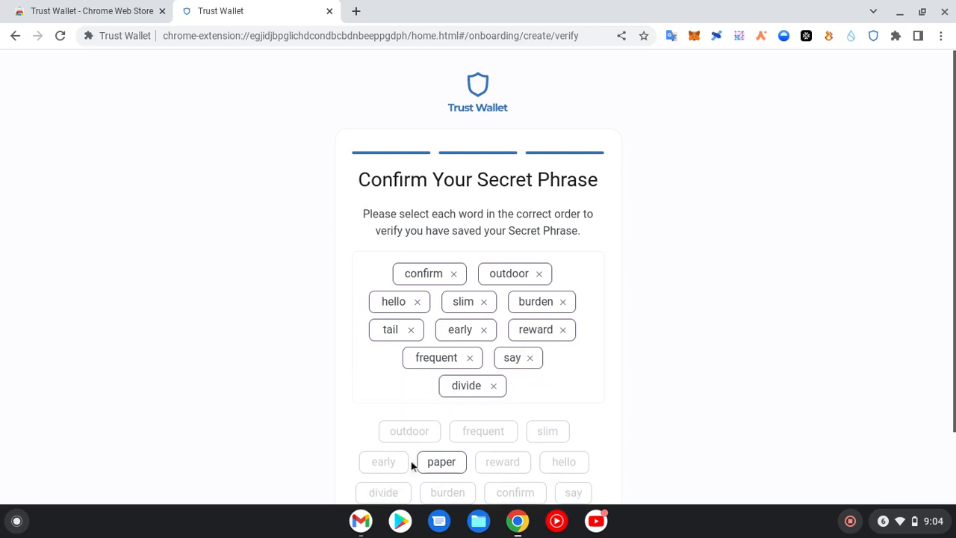
{"action": "left_click", "coordinate": [440, 463]}
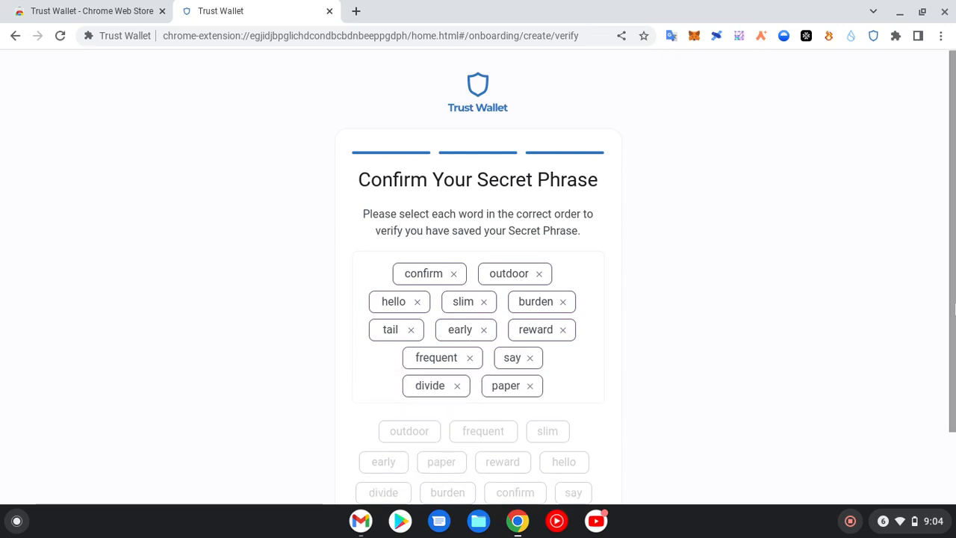
{"action": "left_click_drag", "start_coordinate": [954, 309], "coordinate": [955, 381]}
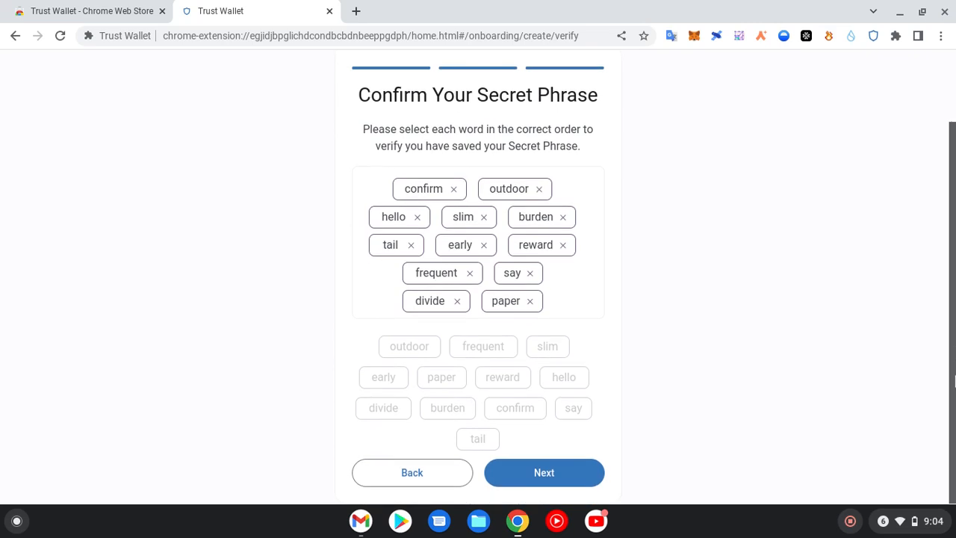
{"action": "left_click", "coordinate": [553, 474]}
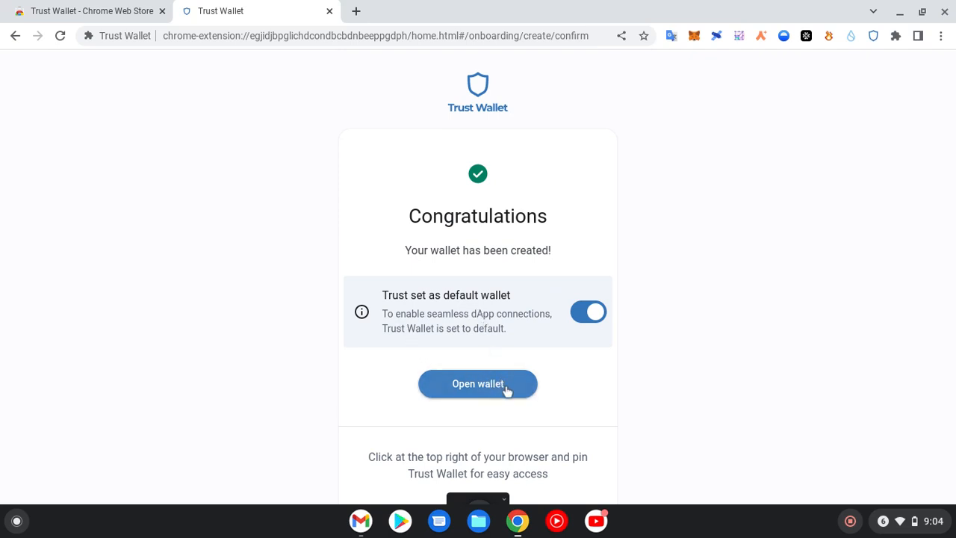
- Switch off 'Trust set as default wallet' and open the new wallet
{"action": "left_click", "coordinate": [594, 317]}
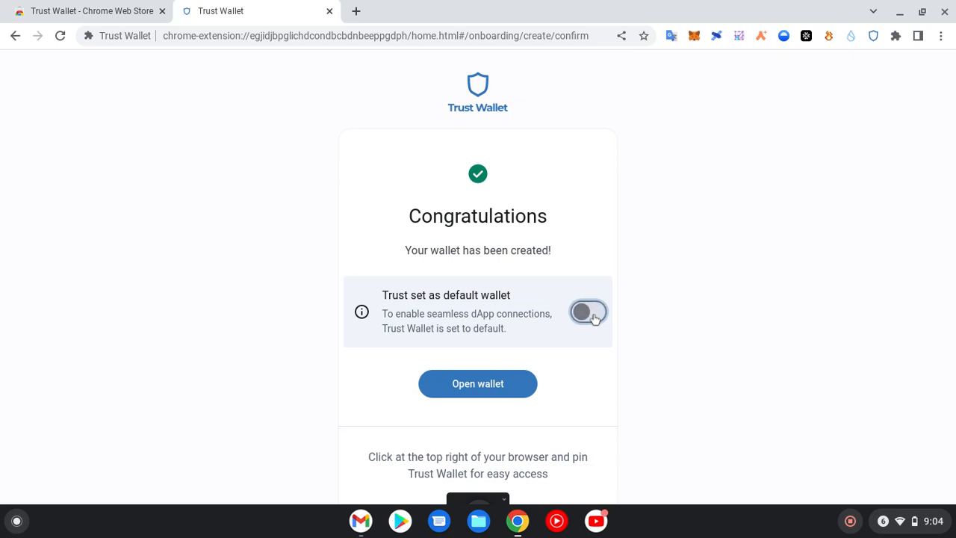
{"action": "left_click", "coordinate": [498, 385]}
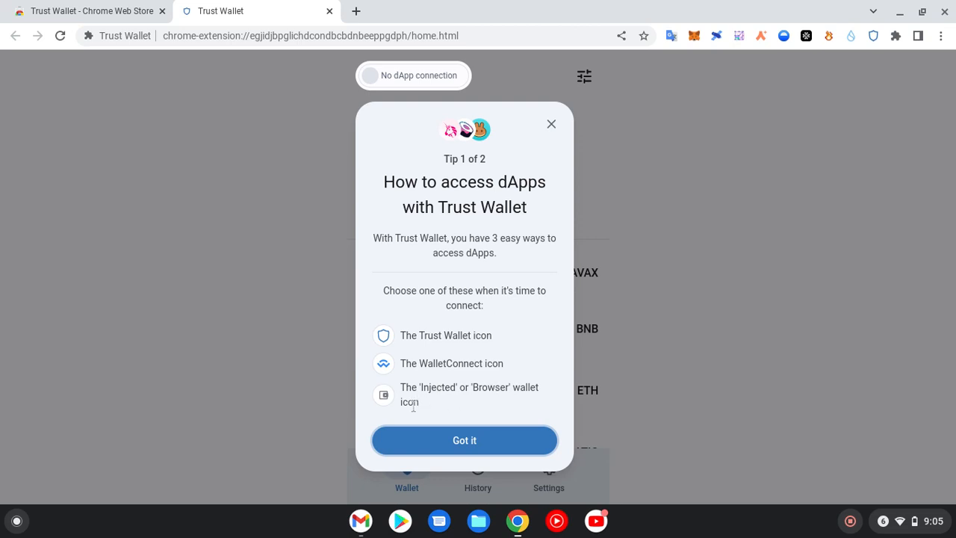
- Dismiss both tips with Got it and 'I'm ready to use Trust Wallet!'
{"action": "left_click", "coordinate": [482, 442]}
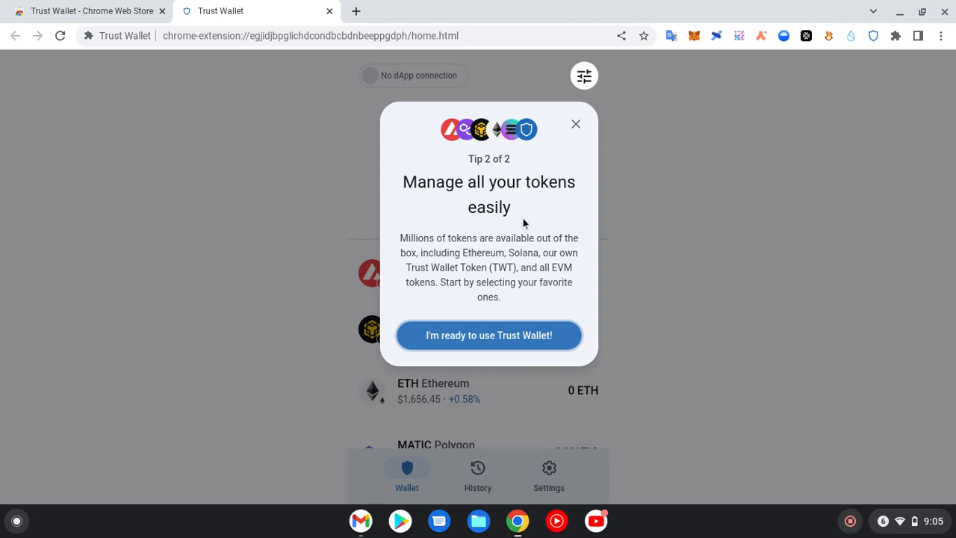
{"action": "left_click", "coordinate": [513, 342]}
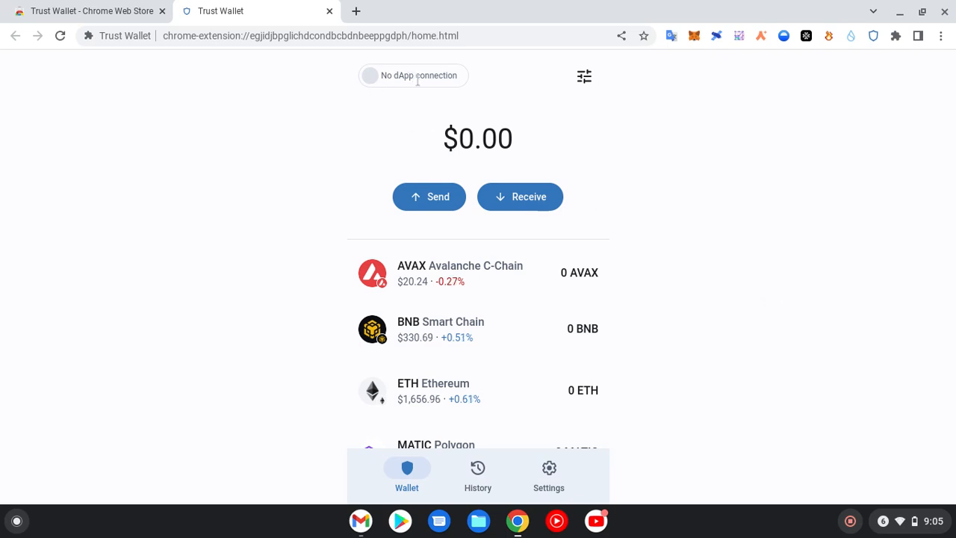
- Enable the Bonk token on Solana from a 'bonk' token search and open its 0-balance asset page
{"action": "left_click", "coordinate": [584, 77]}
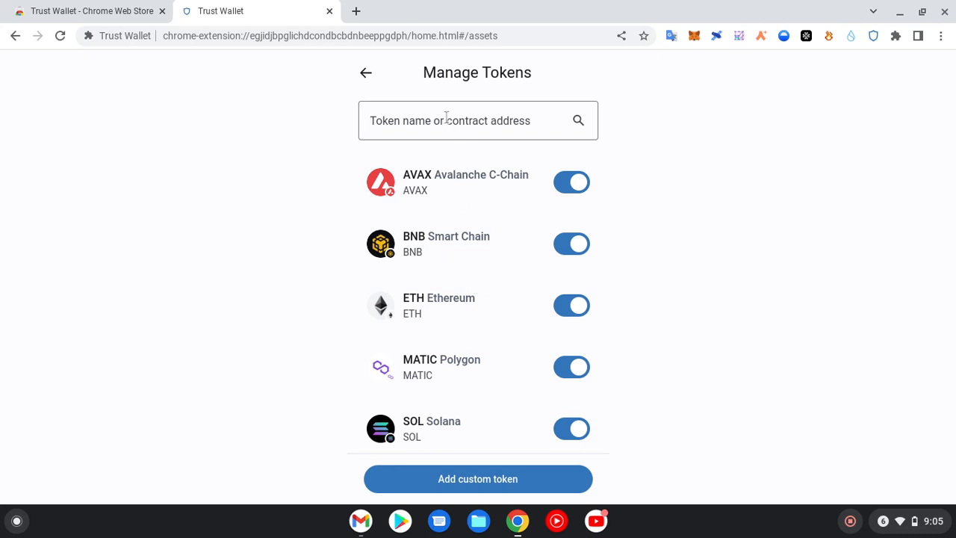
{"action": "type", "text": "digi"}
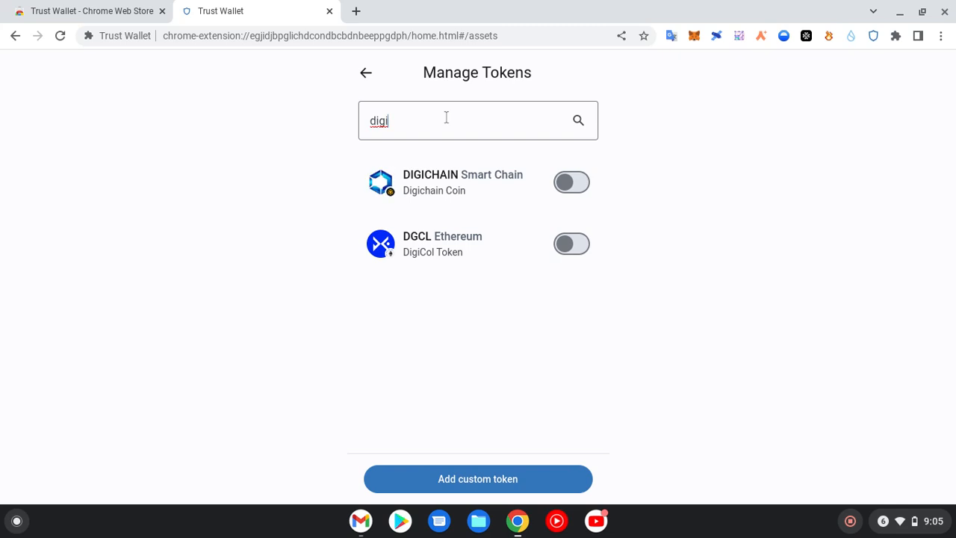
{"action": "type", "text": "mon"}
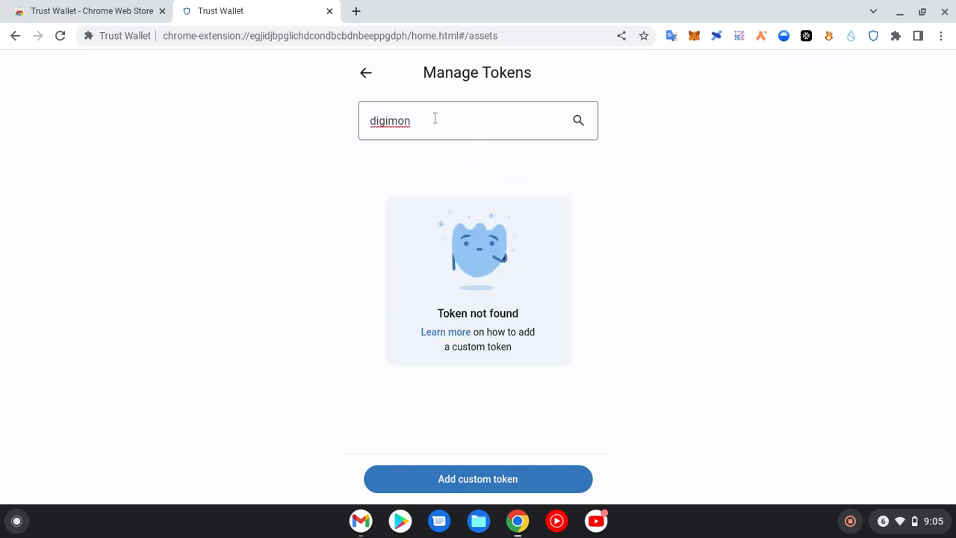
{"action": "double_click", "coordinate": [435, 119]}
{"action": "type", "text": "bonk"}
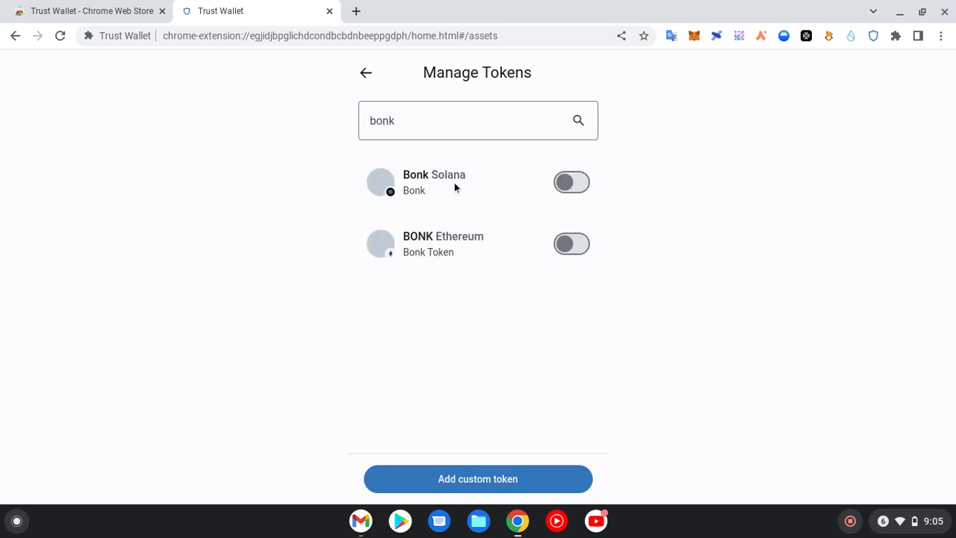
{"action": "left_click", "coordinate": [560, 184]}
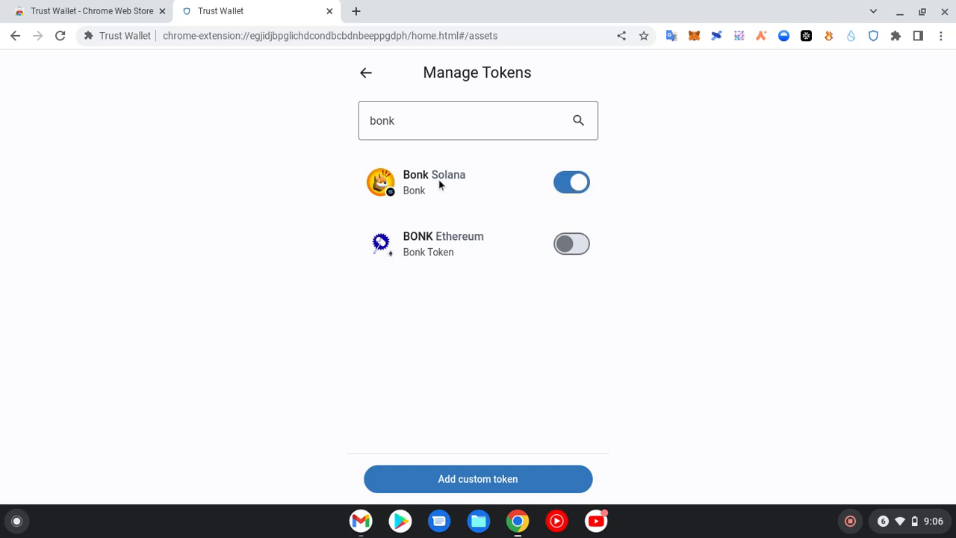
{"action": "left_click", "coordinate": [364, 81]}
{"action": "left_click", "coordinate": [473, 408]}
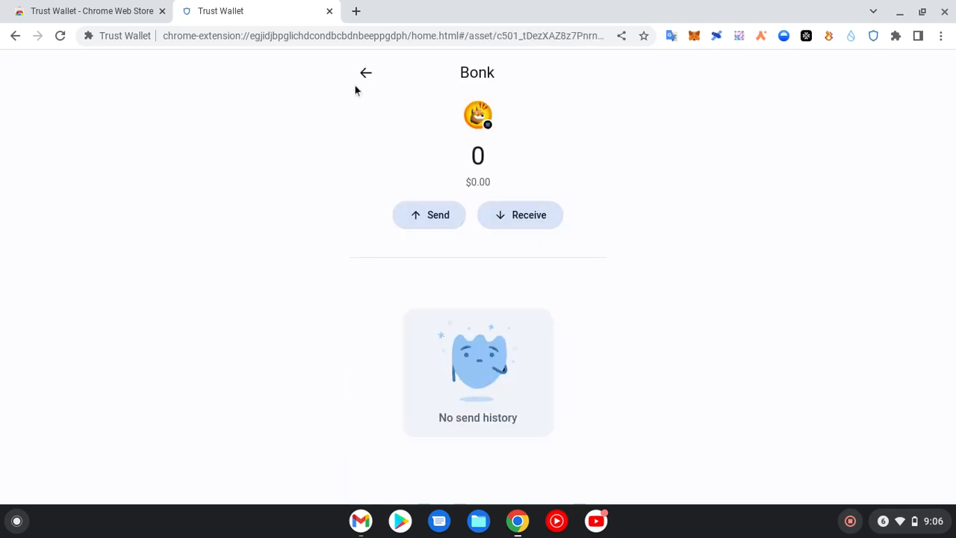
- Copy the Bonk receiving address on Solana from its Receive panel
{"action": "left_click", "coordinate": [430, 219]}
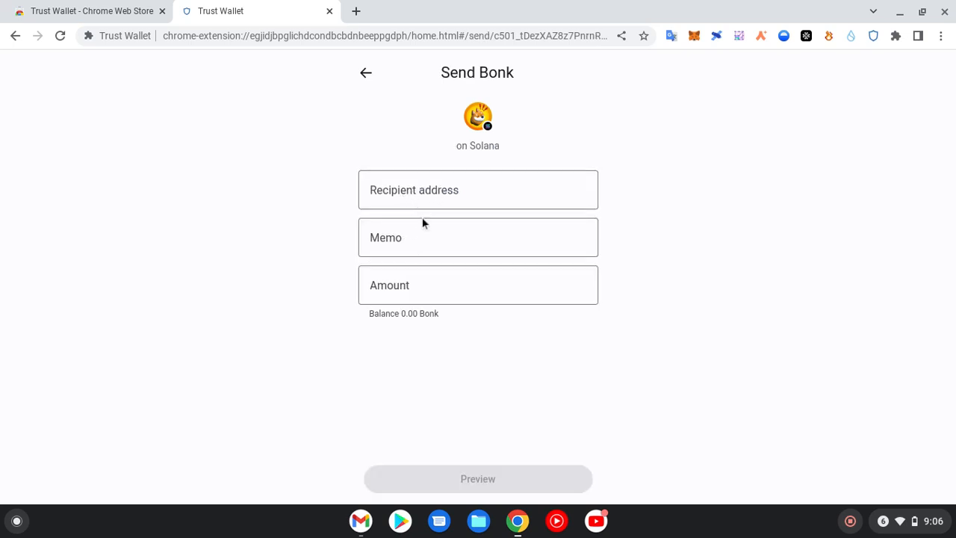
{"action": "left_click", "coordinate": [366, 74]}
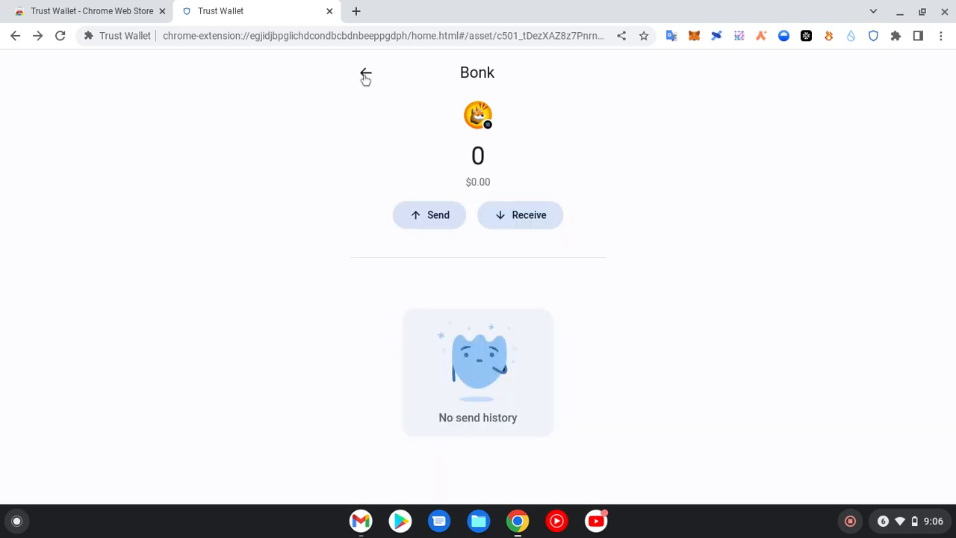
{"action": "left_click", "coordinate": [521, 216]}
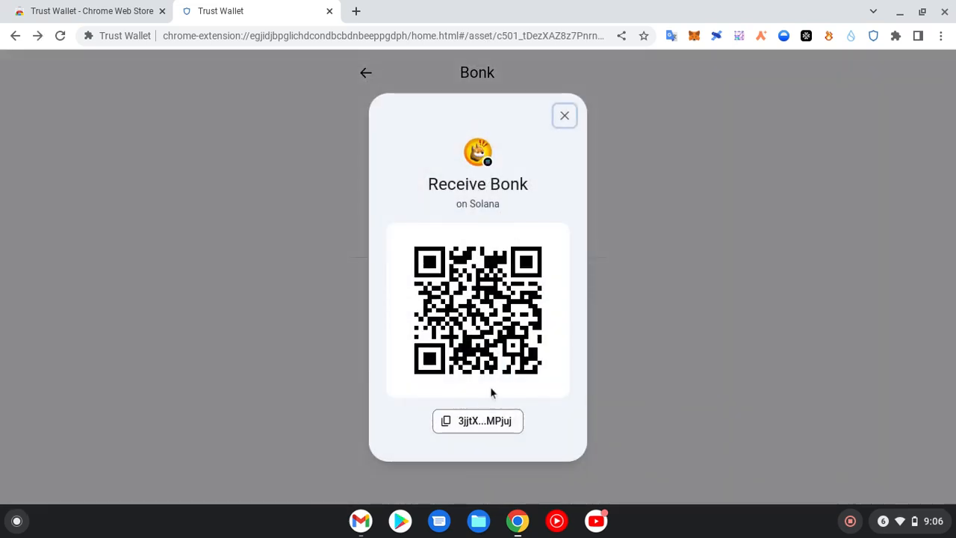
{"action": "left_click", "coordinate": [472, 424]}
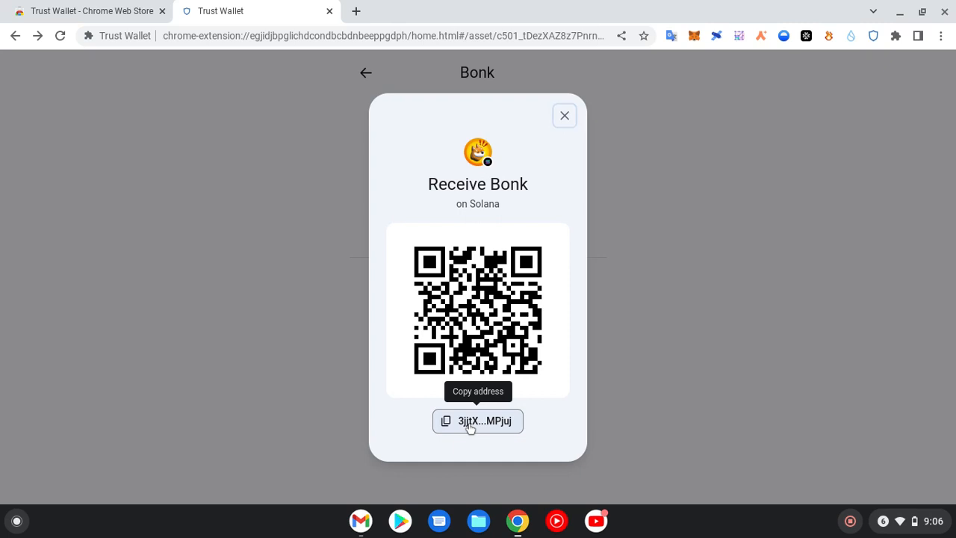
{"action": "left_click", "coordinate": [562, 113]}
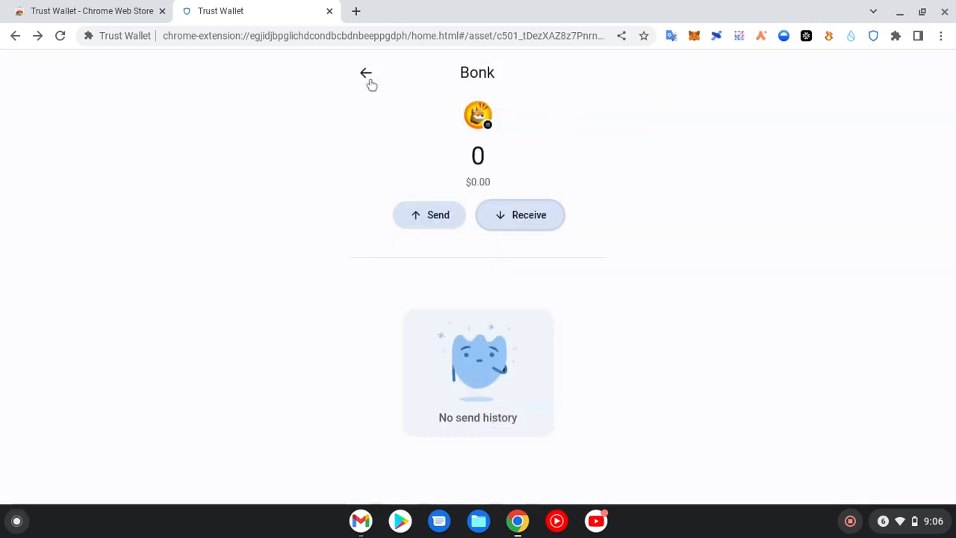
- Return to the wallet home list, now showing Bonk at 0 alongside AVAX, BNB, ETH, MATIC, SOL, TWT
{"action": "left_click", "coordinate": [367, 74]}
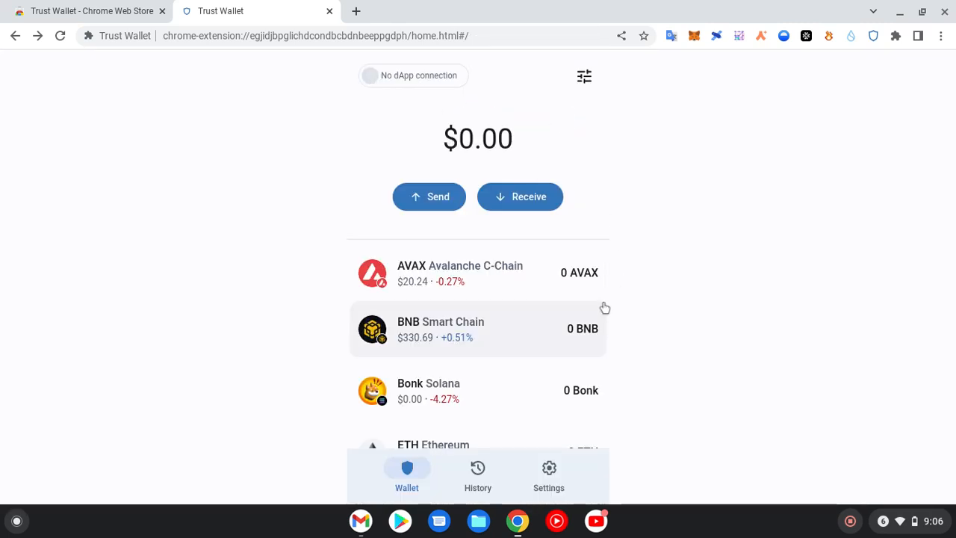
{"action": "mouse_move", "coordinate": [604, 303]}
{"action": "left_mouse_down"}
{"action": "mouse_move", "coordinate": [624, 462]}
{"action": "mouse_move", "coordinate": [606, 307]}
{"action": "left_mouse_up"}
{"action": "mouse_move", "coordinate": [606, 293]}
{"action": "left_mouse_down"}
{"action": "mouse_move", "coordinate": [628, 446]}
{"action": "mouse_move", "coordinate": [612, 303]}
{"action": "left_mouse_up"}
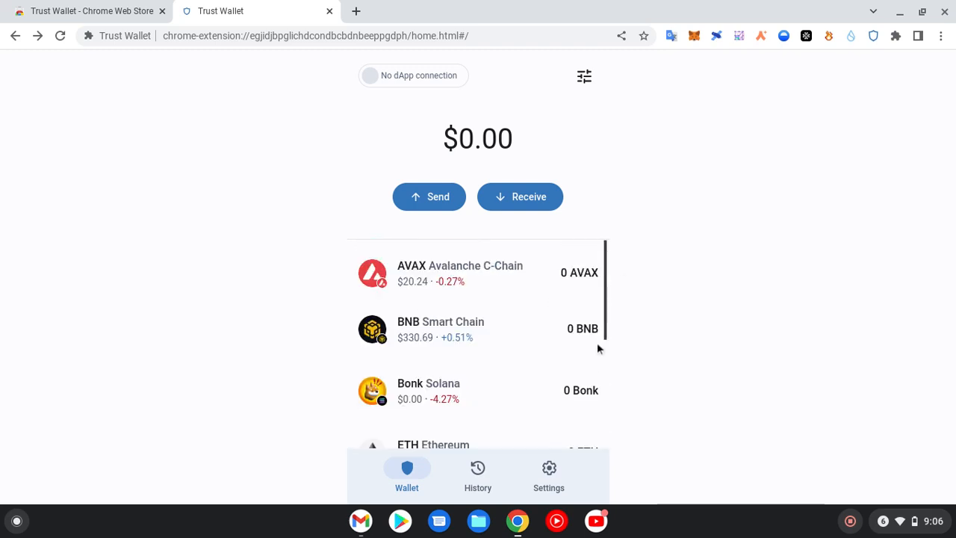
- Switch the network to BNB Smart Chain Test, confirming the test-network warning
{"action": "left_click", "coordinate": [549, 477]}
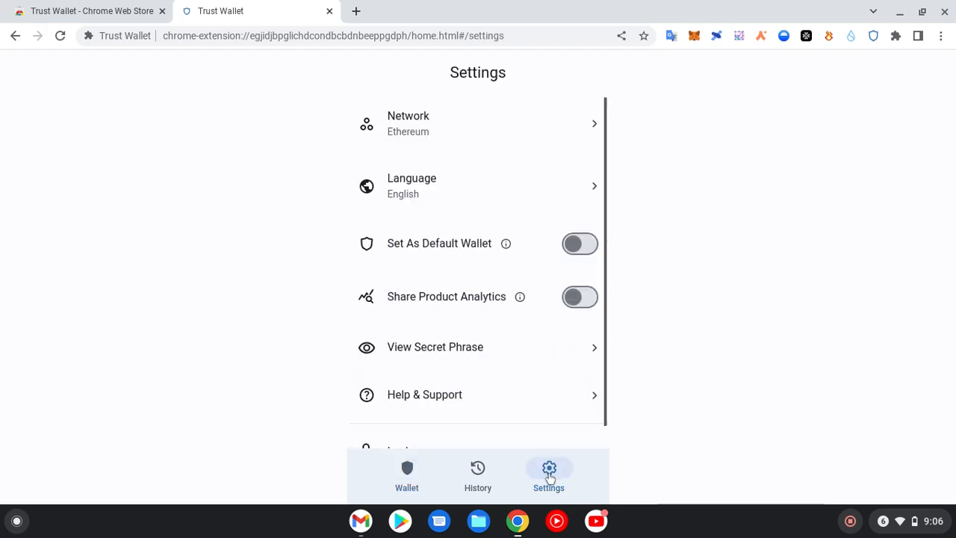
{"action": "left_click", "coordinate": [434, 130]}
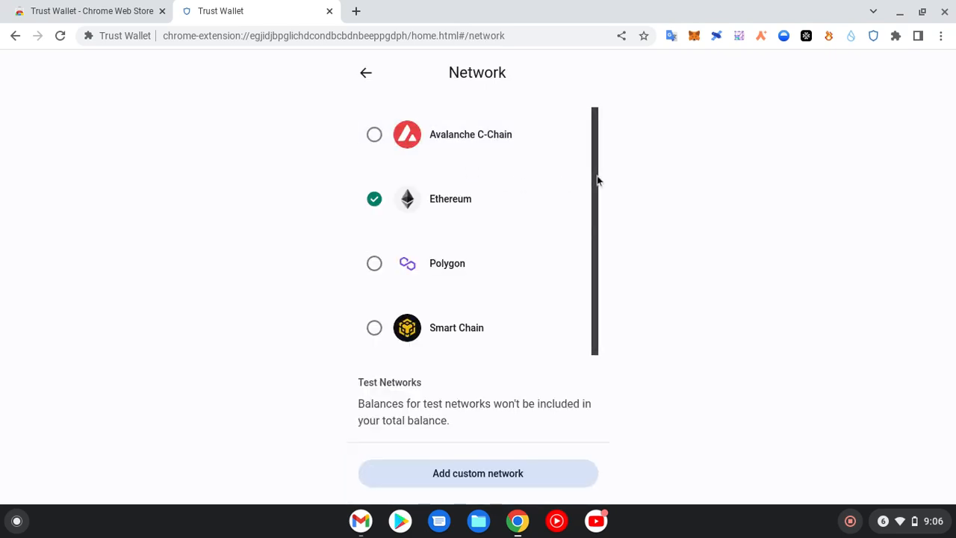
{"action": "left_click_drag", "start_coordinate": [600, 179], "coordinate": [602, 276]}
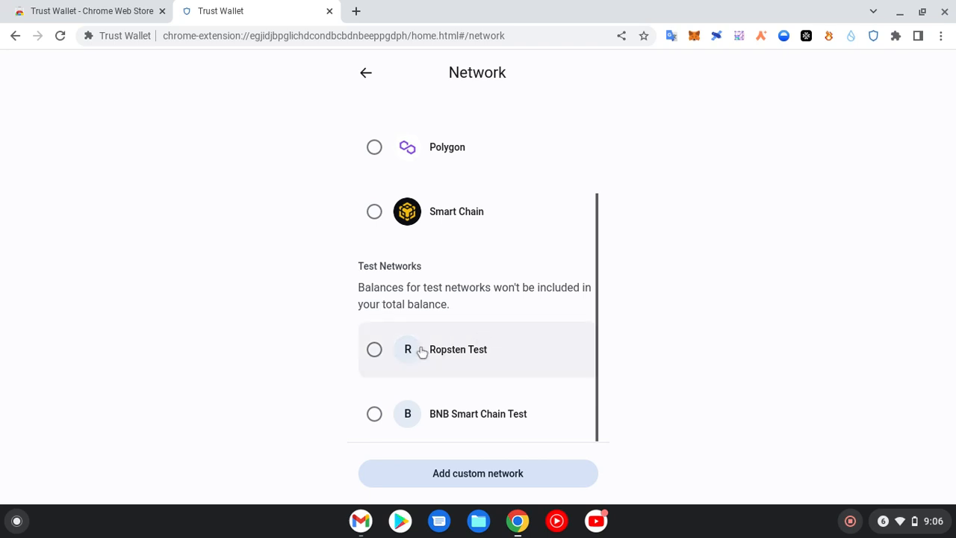
{"action": "left_click", "coordinate": [375, 414]}
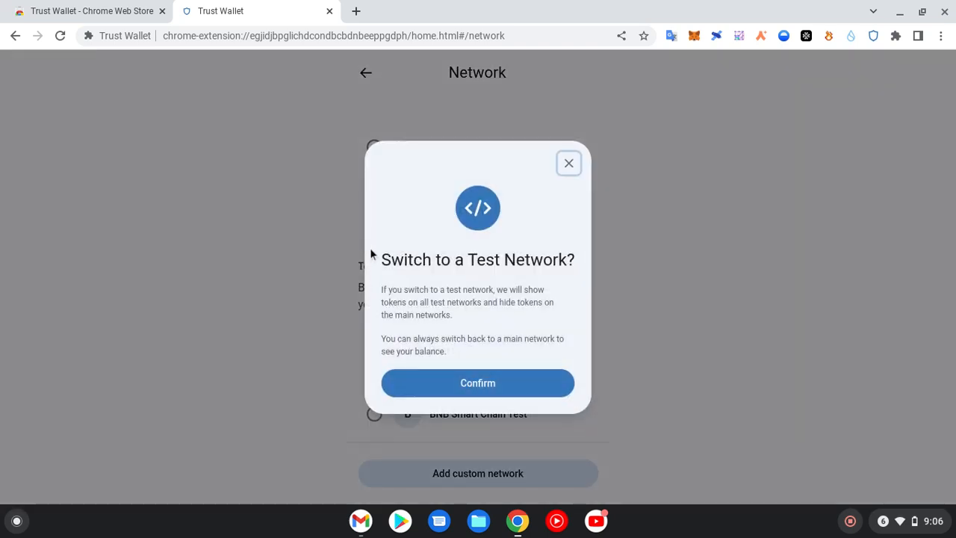
{"action": "left_click", "coordinate": [513, 394]}
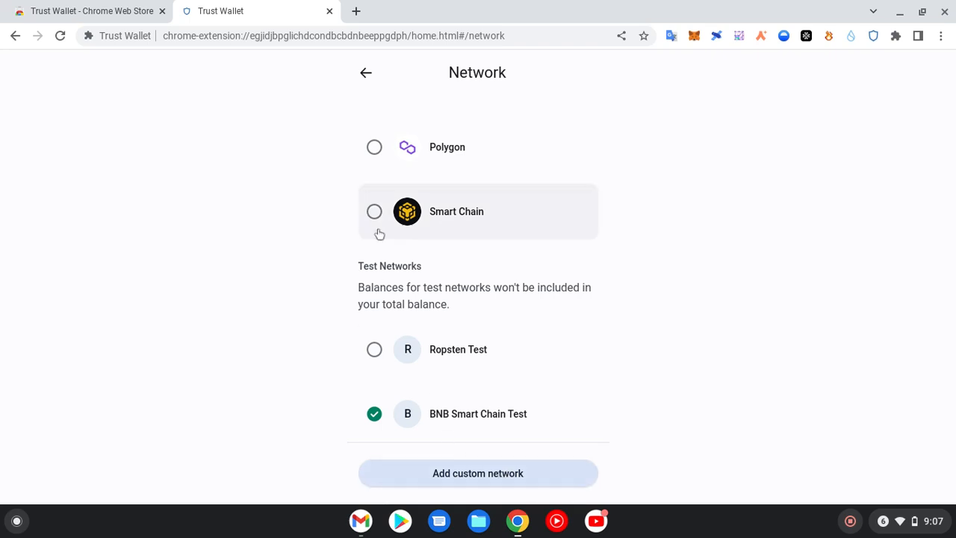
{"action": "left_click", "coordinate": [368, 74]}
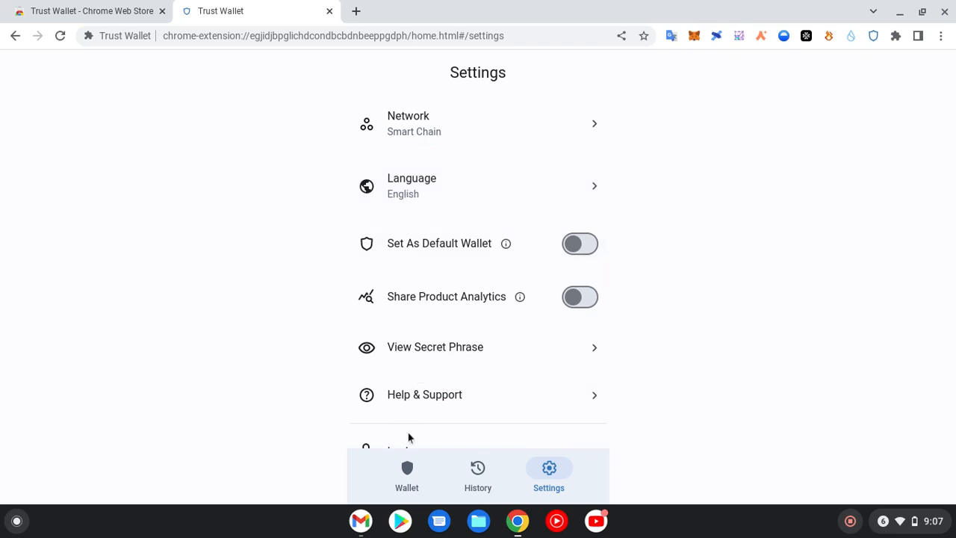
- View the BNB Smart Chain Test asset page from the Dev Mode wallet home, then reopen Settings
{"action": "left_click", "coordinate": [409, 472]}
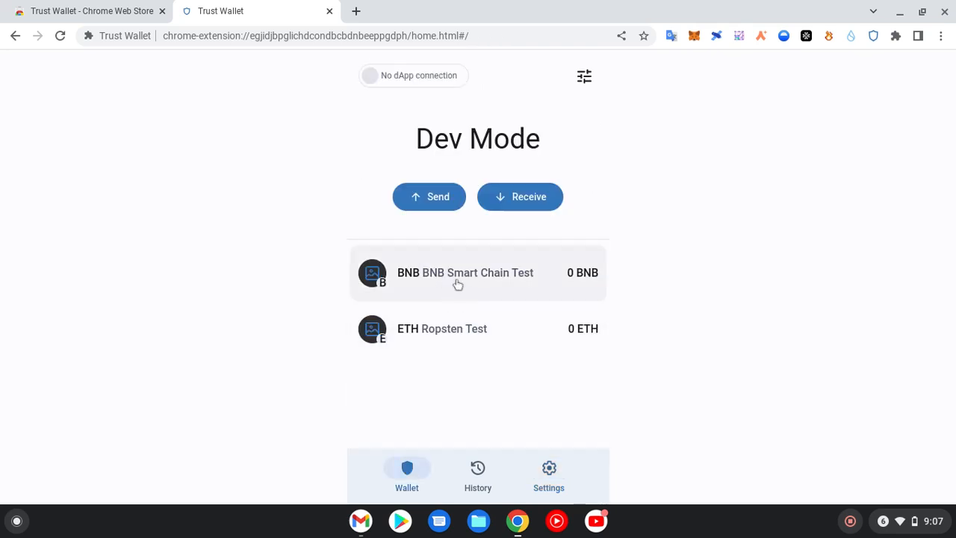
{"action": "left_click", "coordinate": [506, 280]}
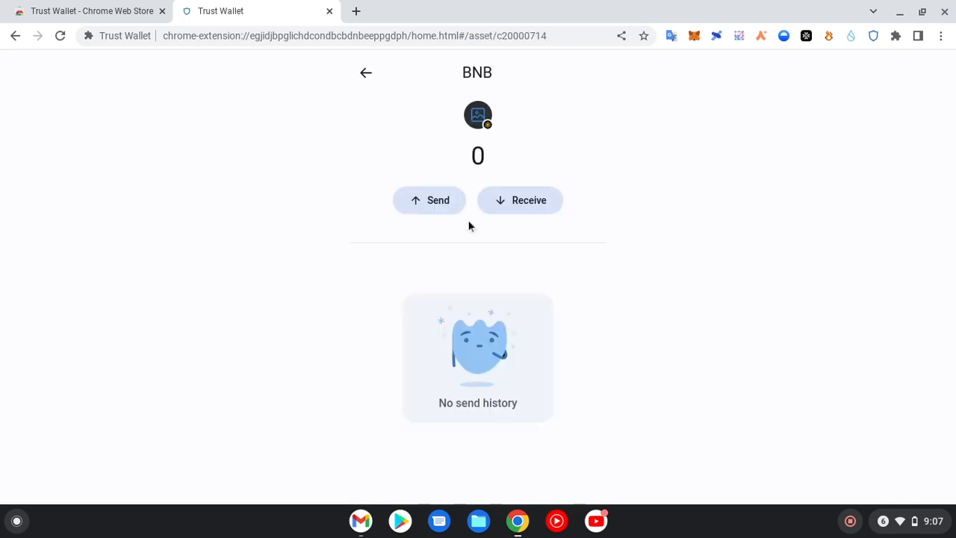
{"action": "left_click", "coordinate": [364, 78]}
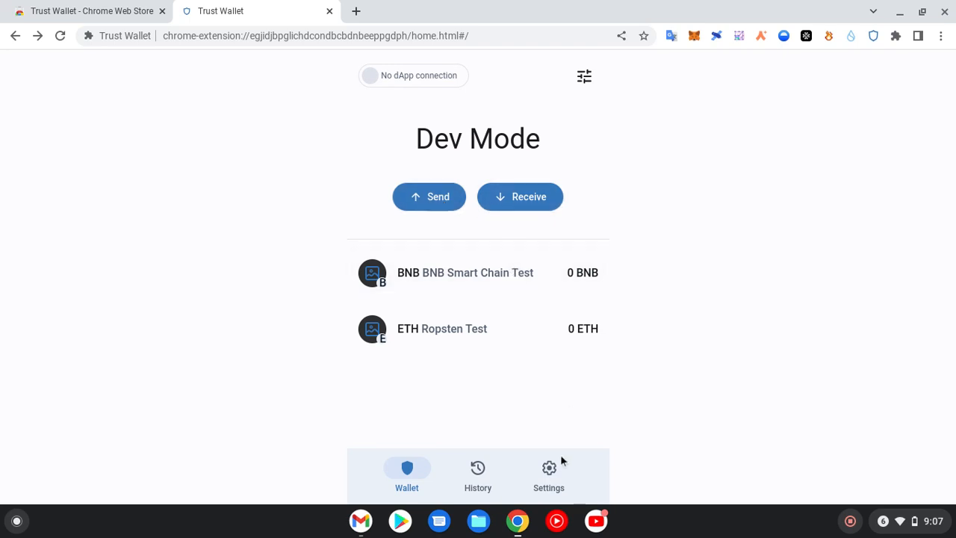
{"action": "left_click", "coordinate": [550, 473]}
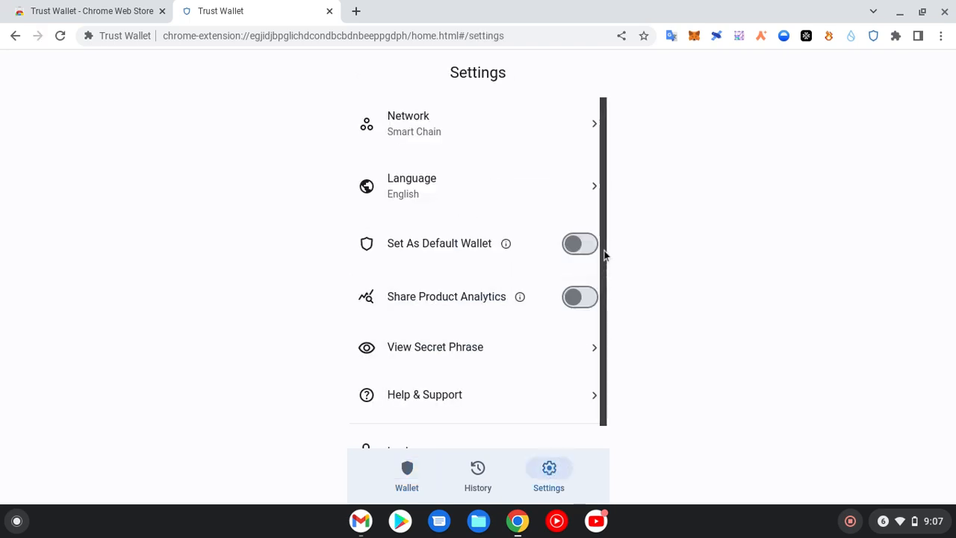
- Change the network back to Ethereum and look through the Settings list
{"action": "left_click_drag", "start_coordinate": [605, 255], "coordinate": [609, 373]}
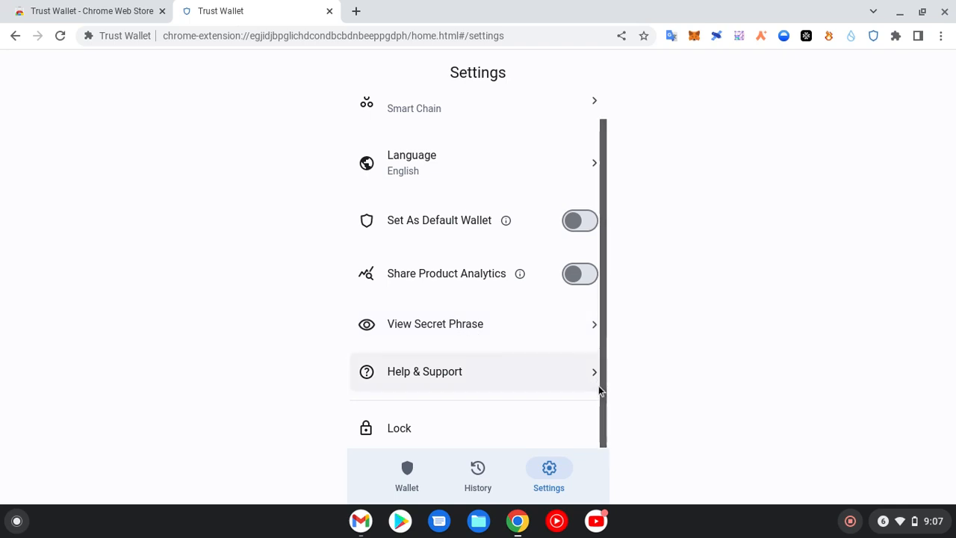
{"action": "scroll", "coordinate": [603, 400], "scroll_direction": "up", "scroll_amount": 1}
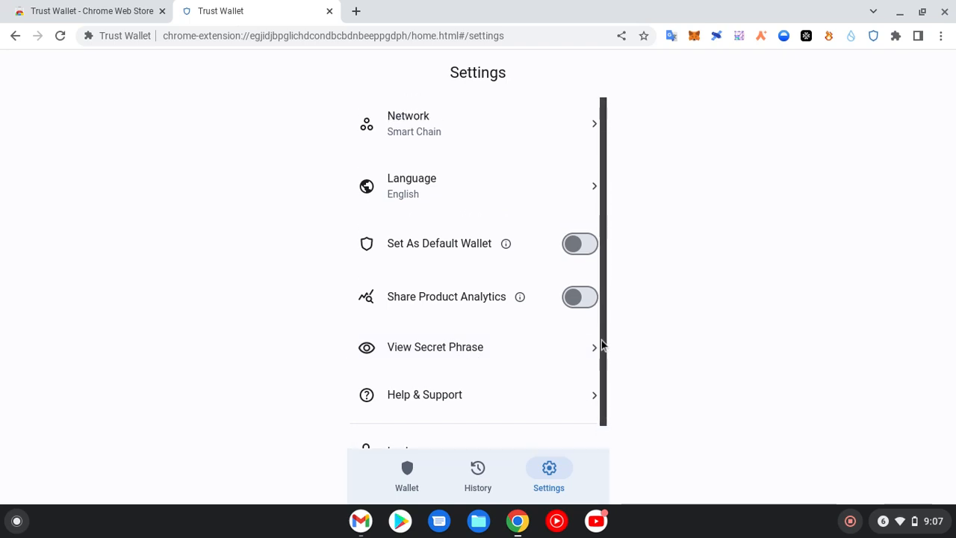
{"action": "left_click", "coordinate": [473, 136]}
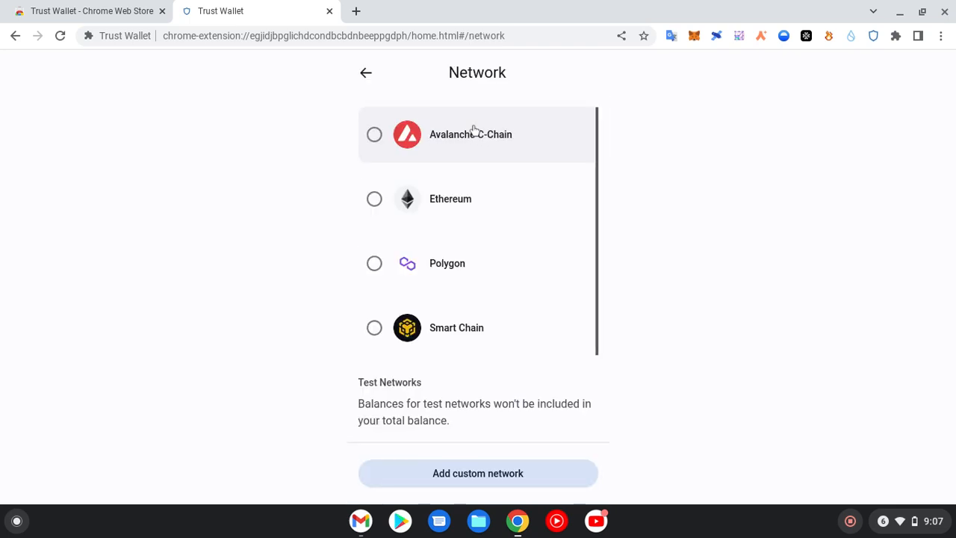
{"action": "left_click", "coordinate": [395, 208]}
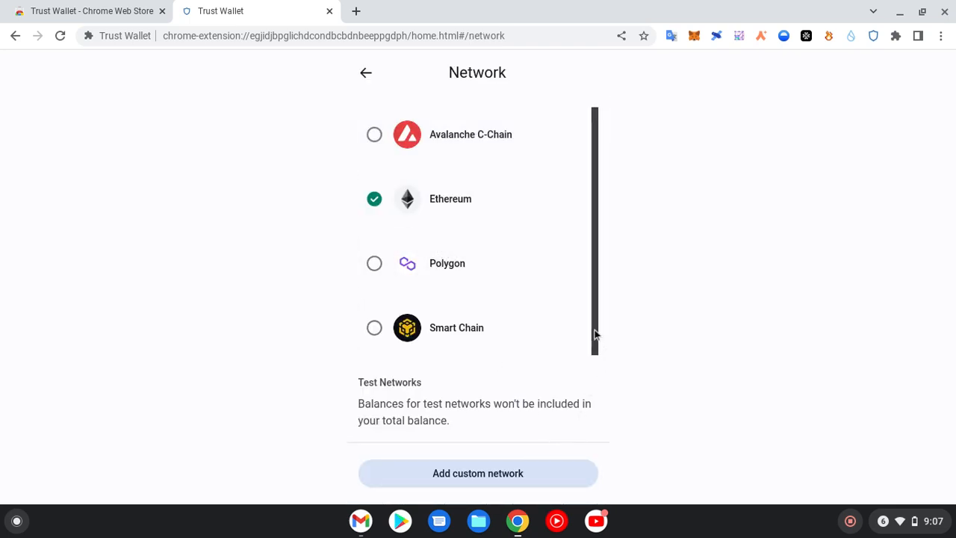
{"action": "left_click_drag", "start_coordinate": [596, 335], "coordinate": [597, 477]}
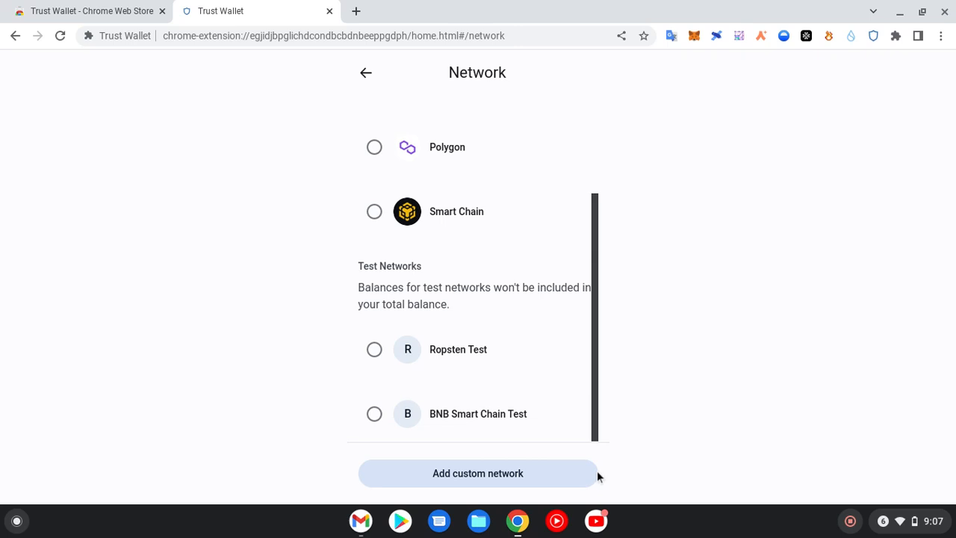
{"action": "left_click", "coordinate": [371, 75]}
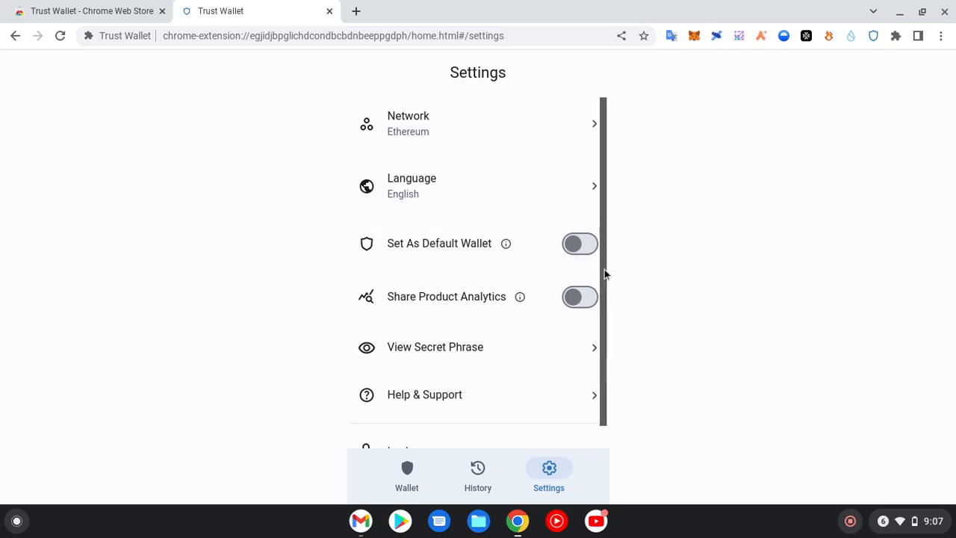
{"action": "double_click", "coordinate": [605, 270]}
{"action": "left_click_drag", "start_coordinate": [605, 271], "coordinate": [610, 331]}
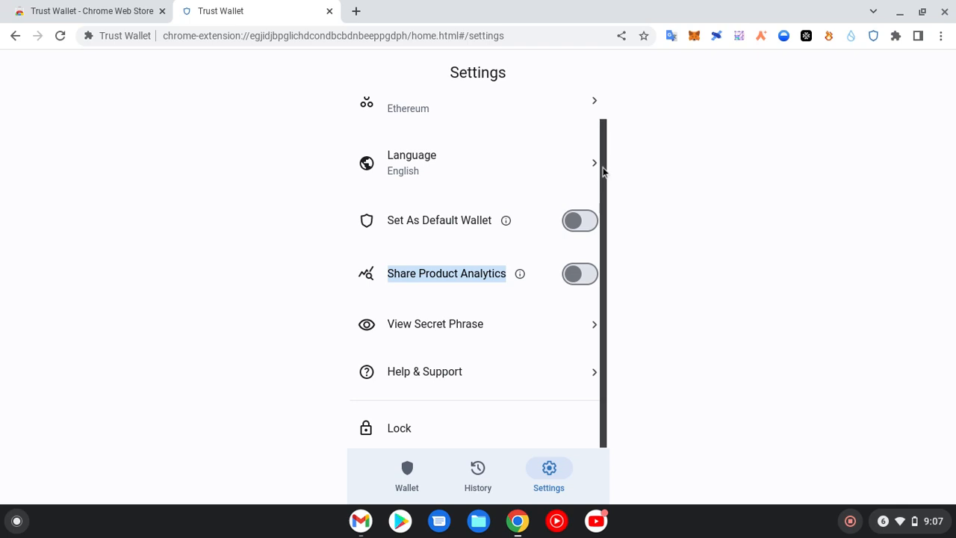
{"action": "left_click_drag", "start_coordinate": [604, 171], "coordinate": [589, 98]}
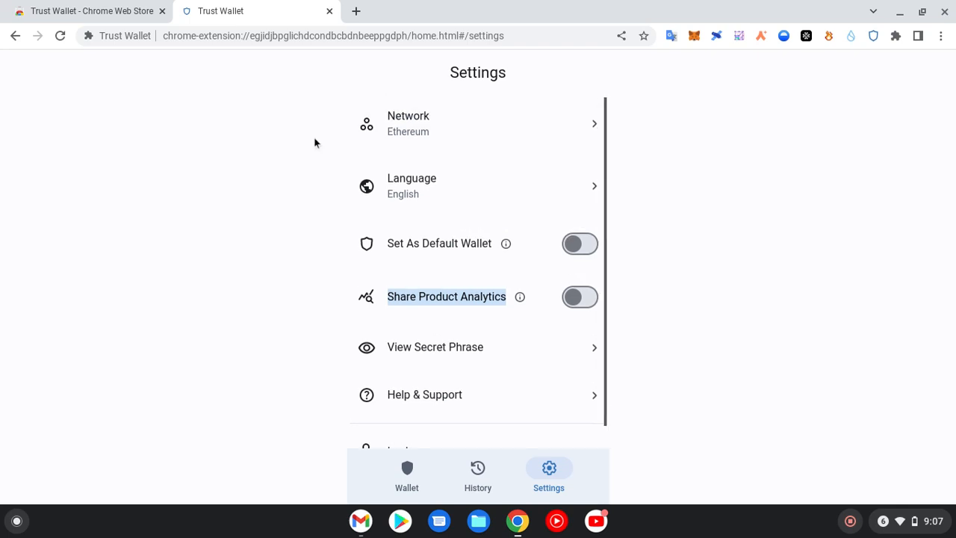